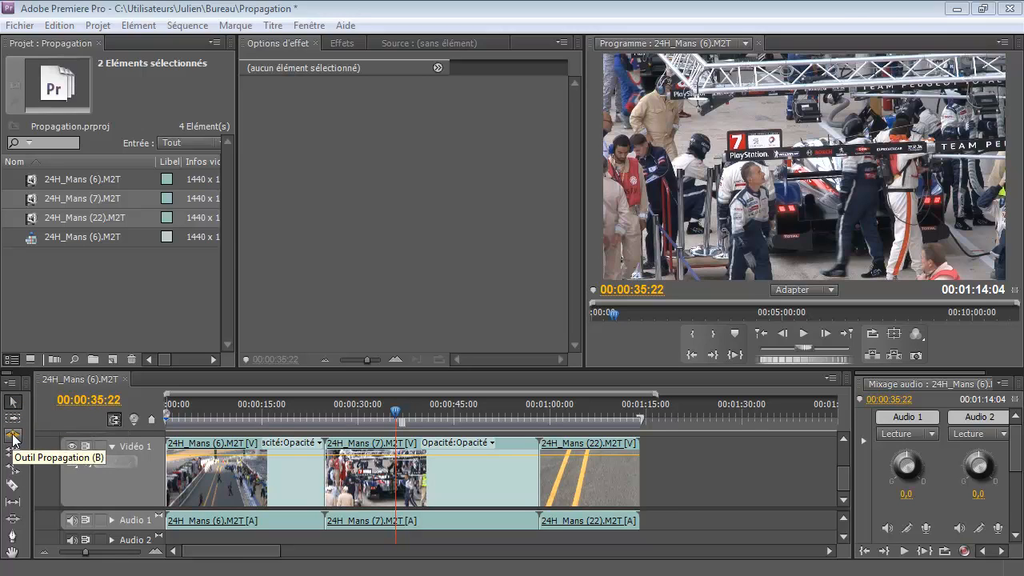
- Review the three clips of the sequence with the Selection tool, ending with the playhead at 00:00:28:03 in 24H_Mans (7)
left_click(15, 403)
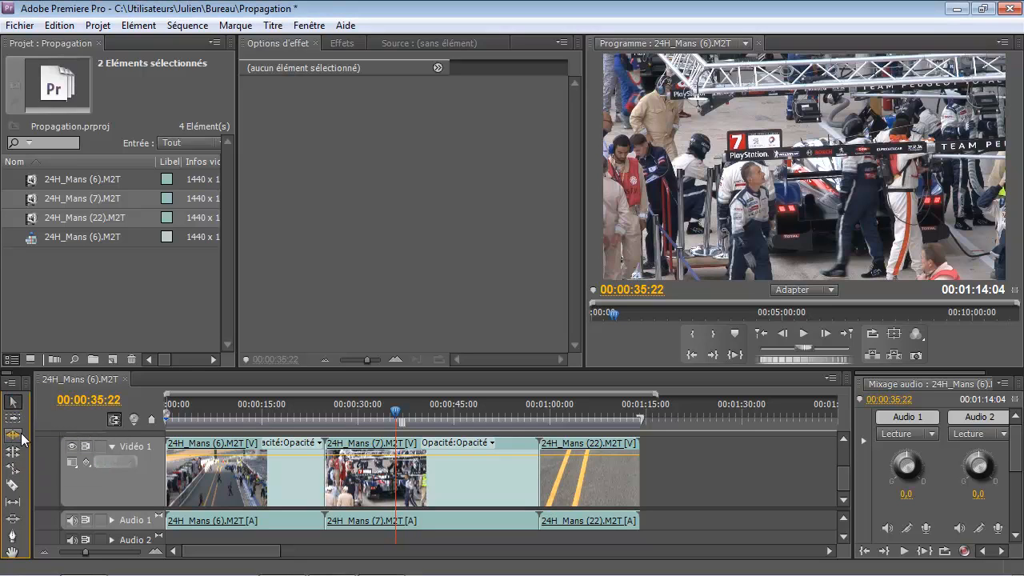
left_click(16, 436)
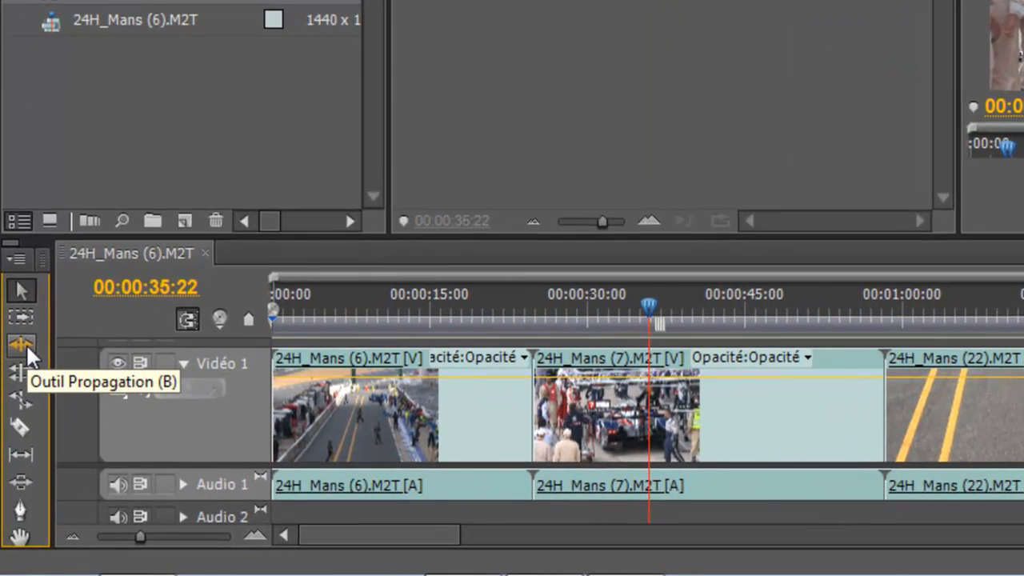
left_click(18, 288)
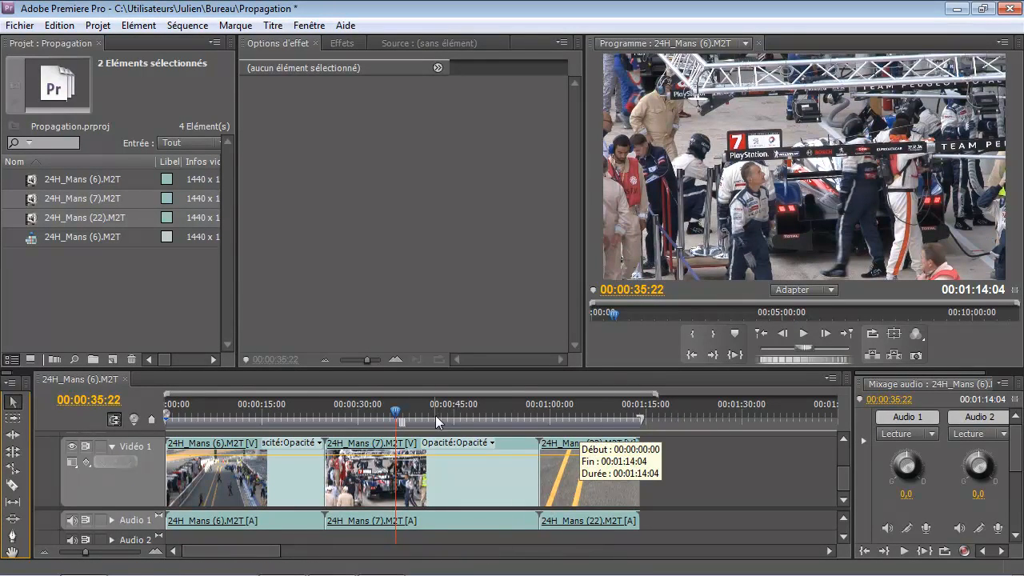
left_click(600, 412)
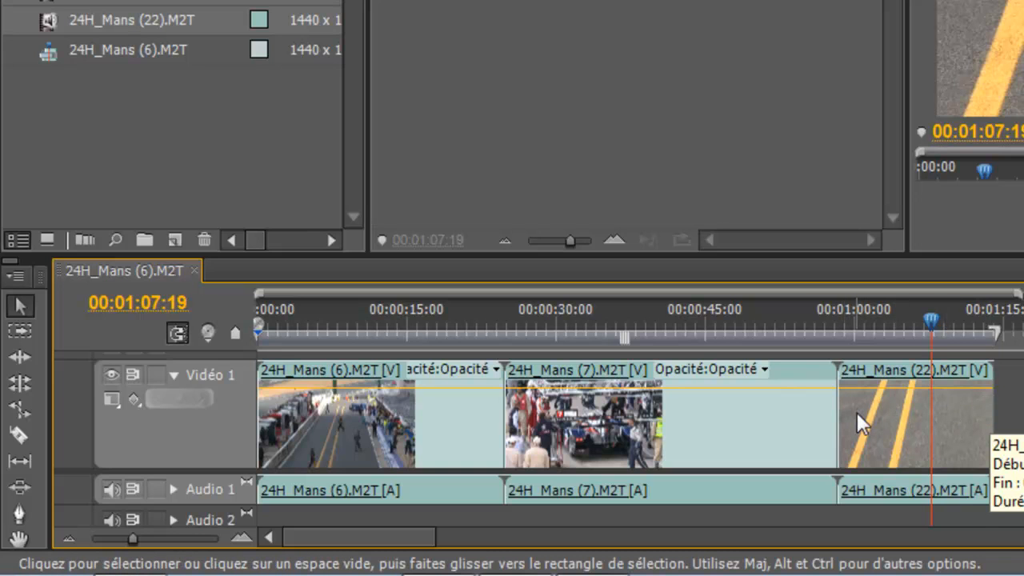
left_click(635, 317)
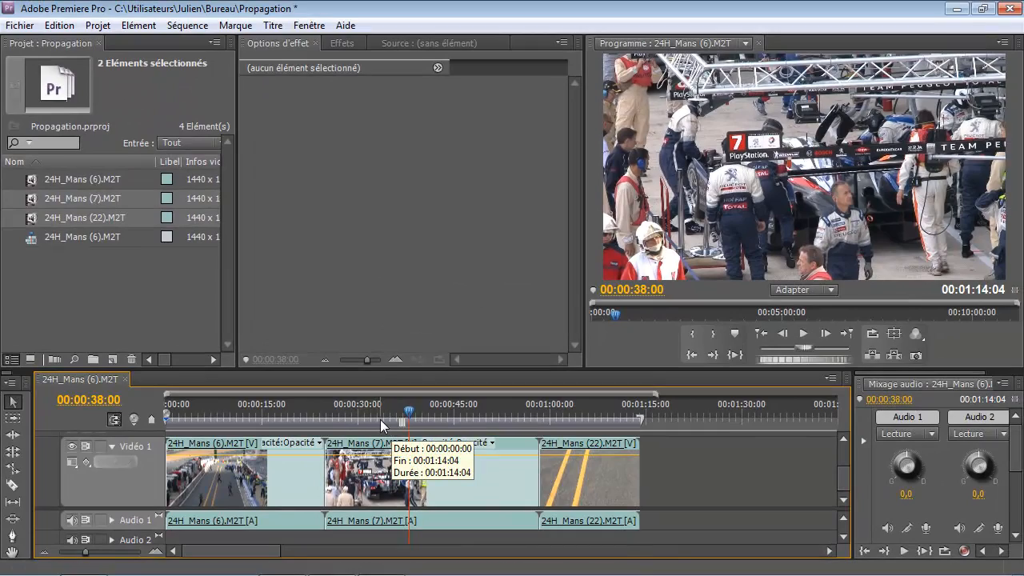
mouse_move(340, 409)
left_mouse_down()
mouse_move(512, 400)
mouse_move(347, 407)
left_mouse_up()
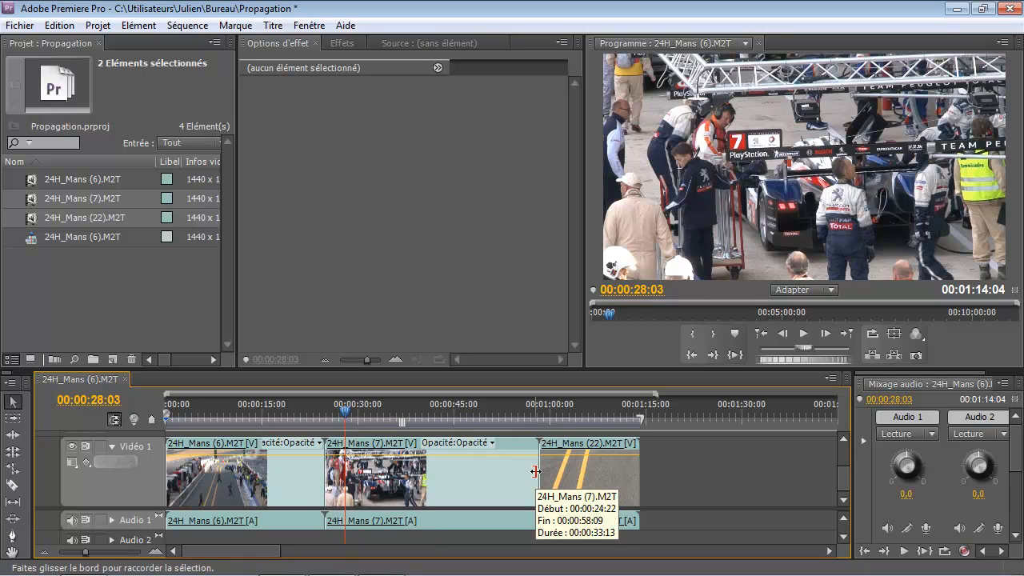
- Try trimming the end of the 24H_Mans (7) clip to about 00:00:37 and its start to about 00:00:28 with the Selection tool
left_click_drag(536, 471, 400, 469)
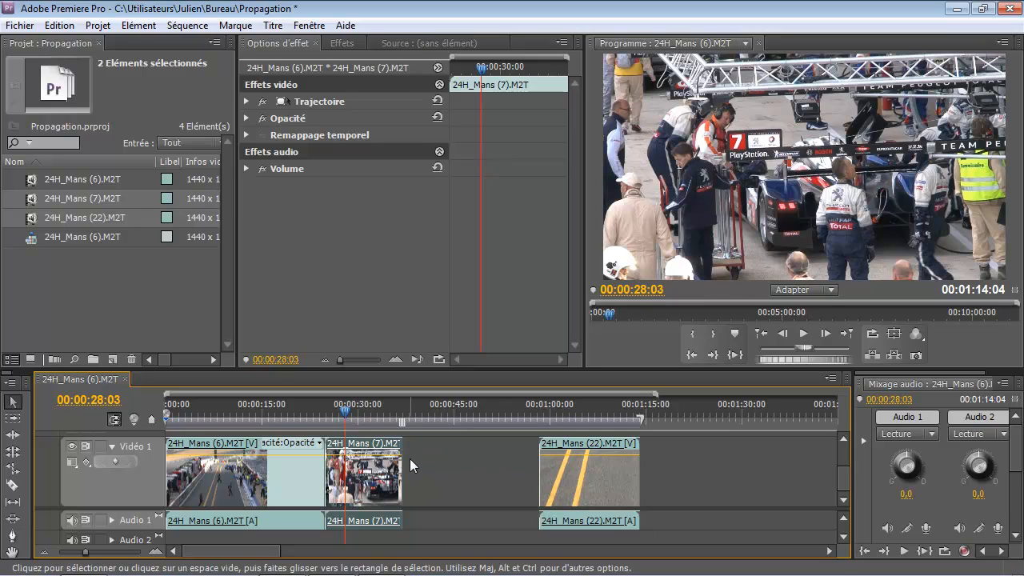
left_click(335, 408)
key("=")
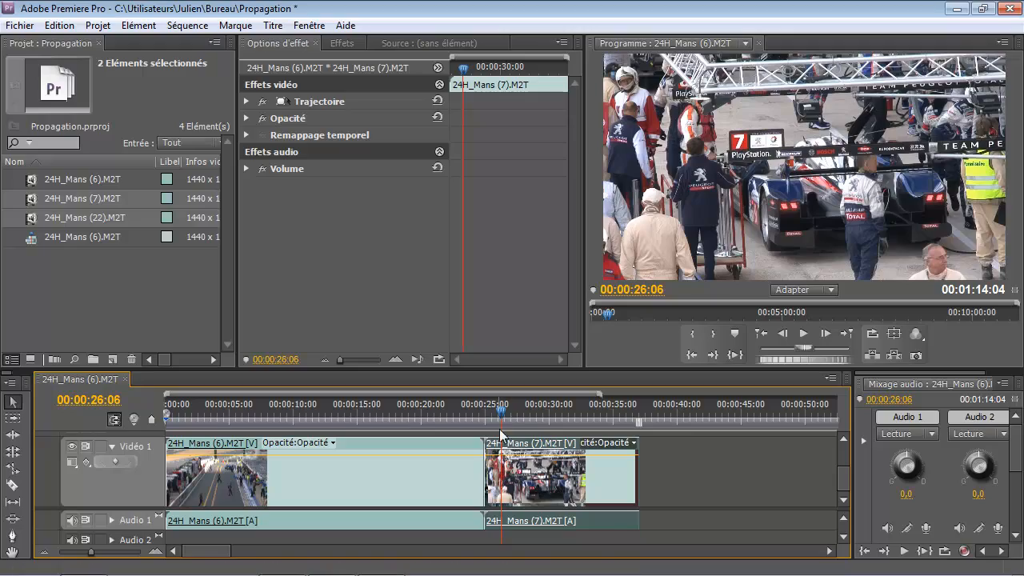
left_click_drag(501, 413, 560, 412)
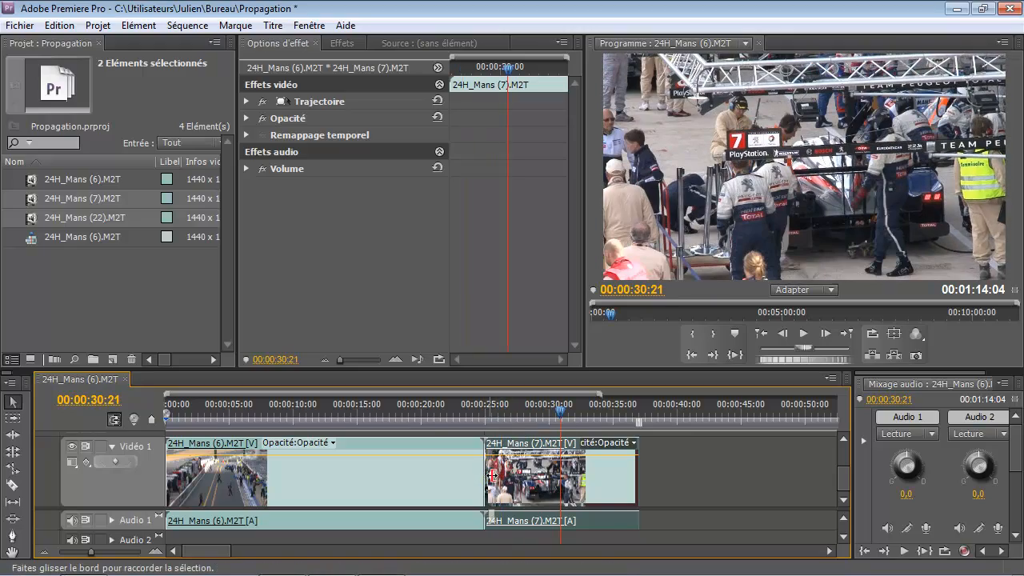
left_click_drag(492, 475, 530, 480)
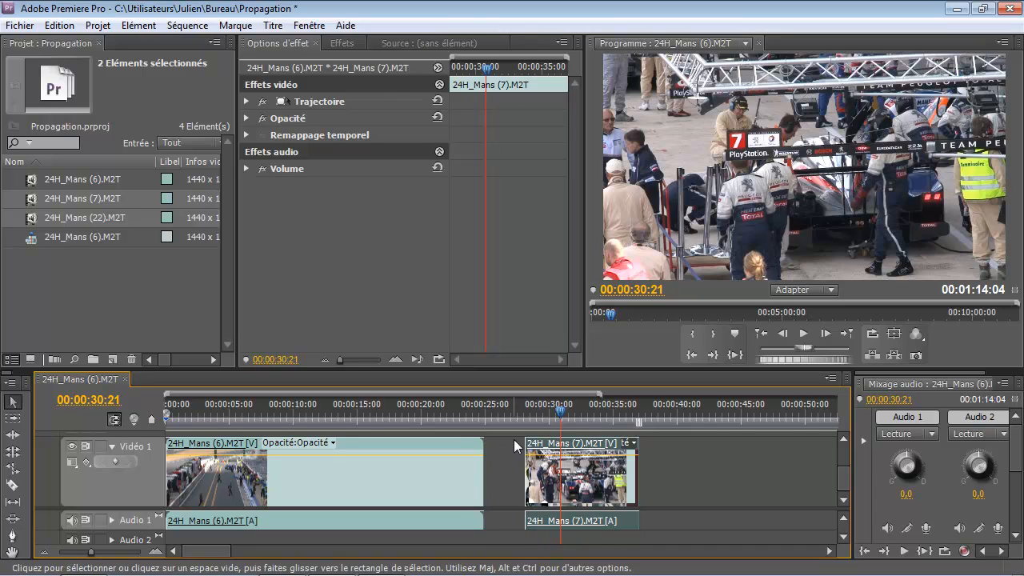
key("minus")
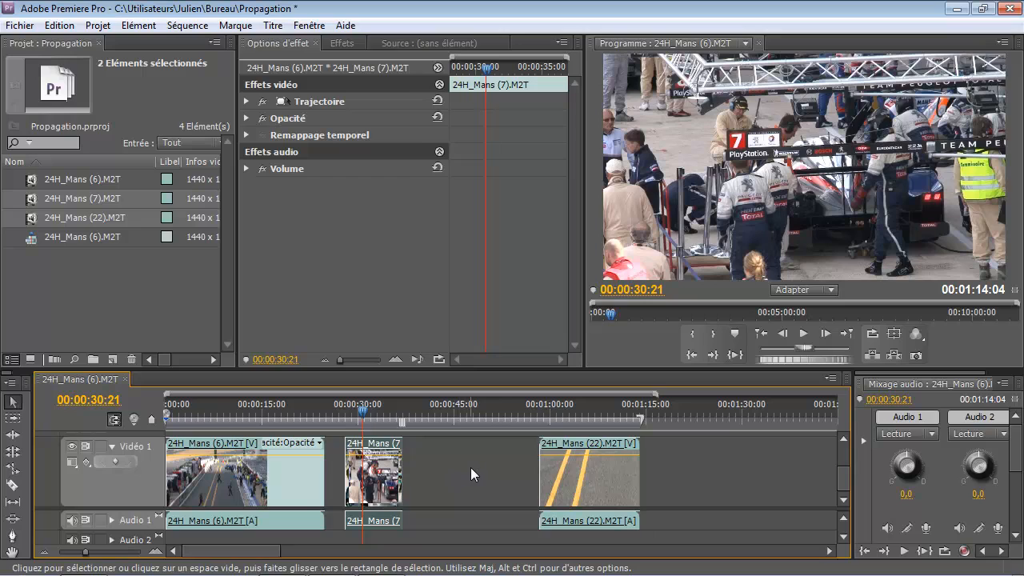
- Undo both trims of the 24H_Mans (7) clip
key("ctrl+z")
key("ctrl+z")
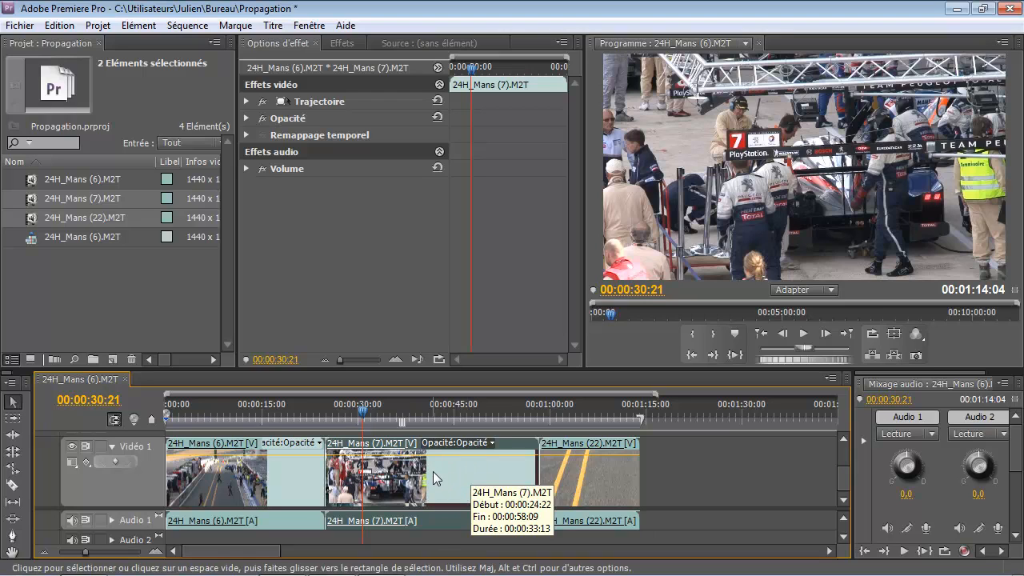
- Open the 24H_Mans (7) timeline clip in the source monitor and mark an in point near 00:00:05 and an out point at 00:00:12:03
double_click(433, 471)
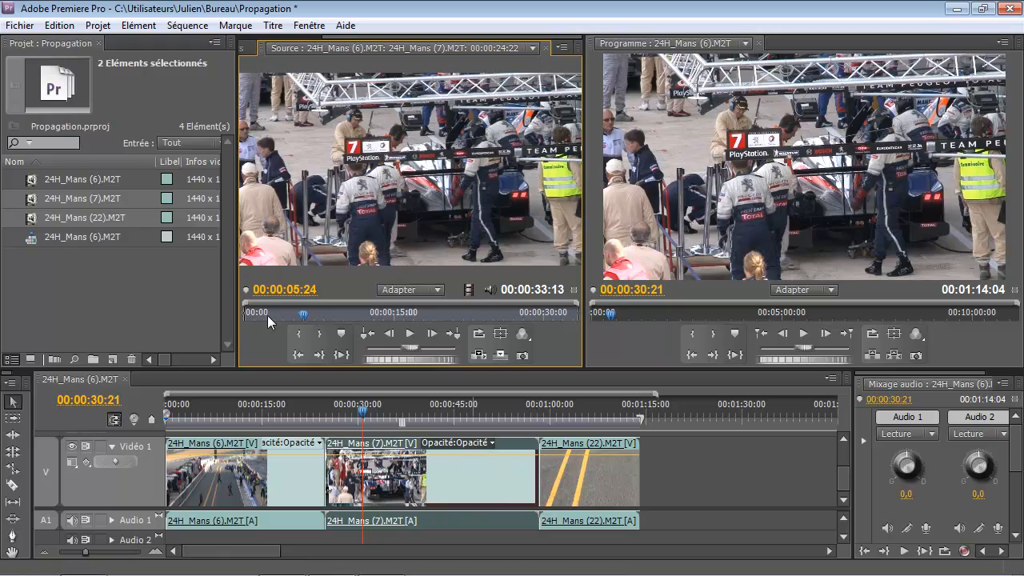
left_click_drag(268, 321, 365, 318)
key("i")
key("o")
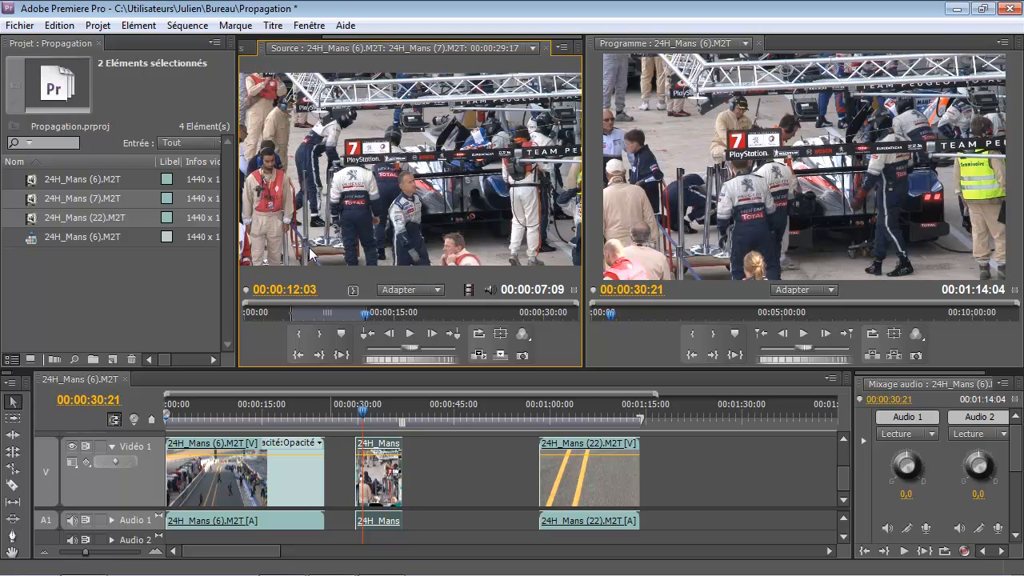
- Extend the 24H_Mans (7) clip to start at 00:00:26:18 in the sequence and last 00:00:15:04
left_click_drag(295, 312, 274, 313)
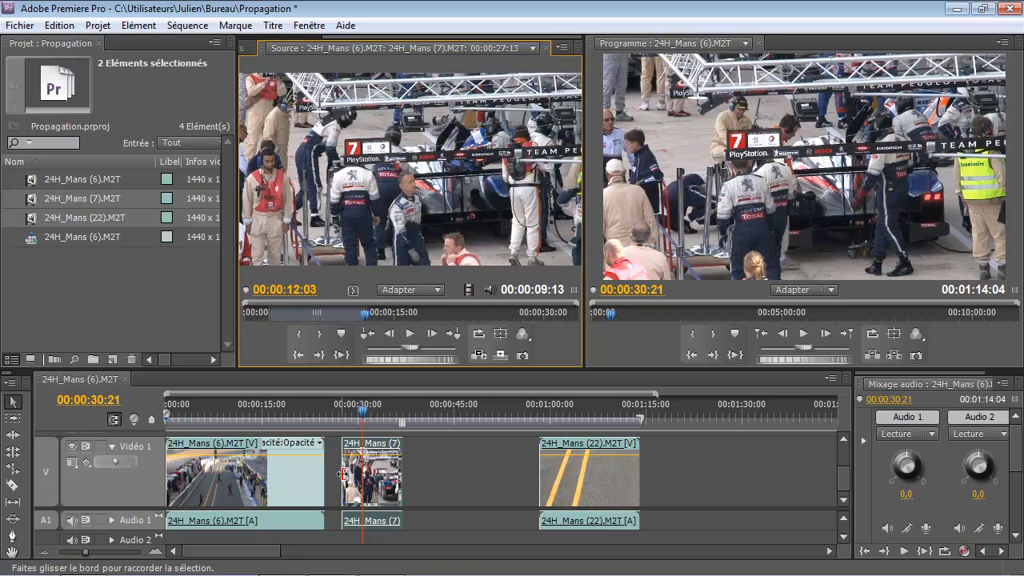
left_click_drag(343, 474, 336, 472)
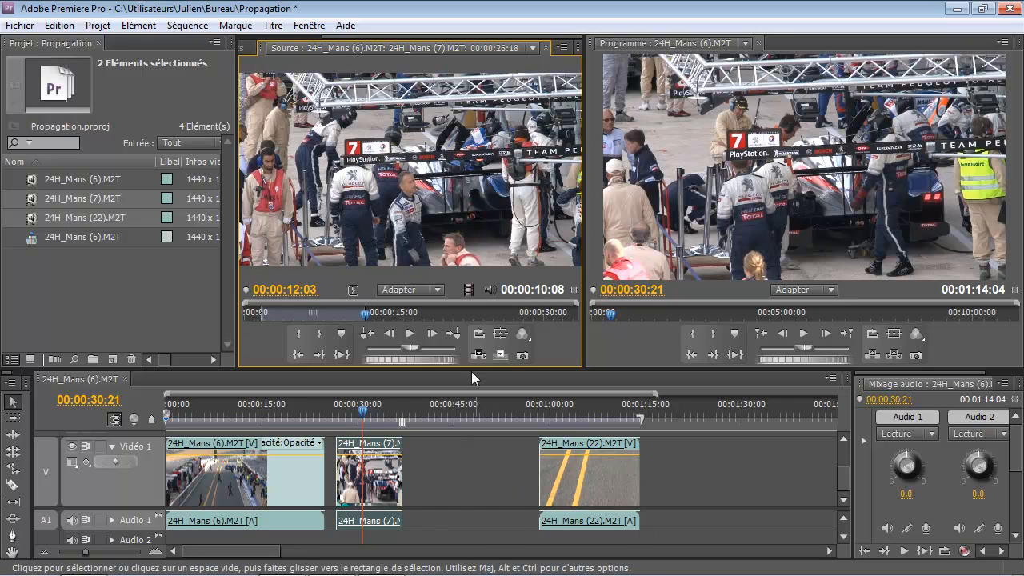
left_click_drag(365, 307, 413, 310)
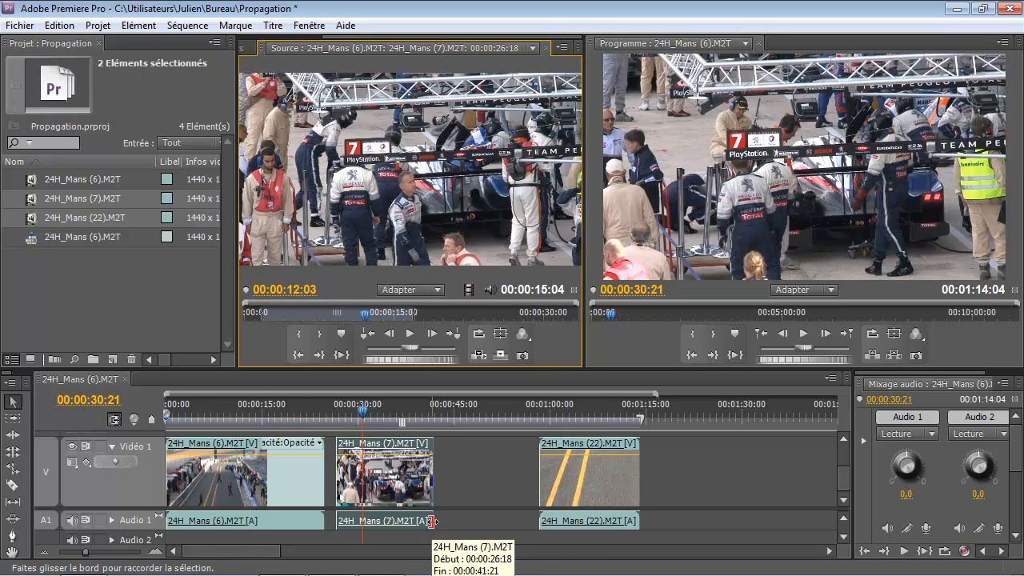
- Close the gaps after and before the 24H_Mans (7) clip so the three clips are adjacent
left_click(479, 461)
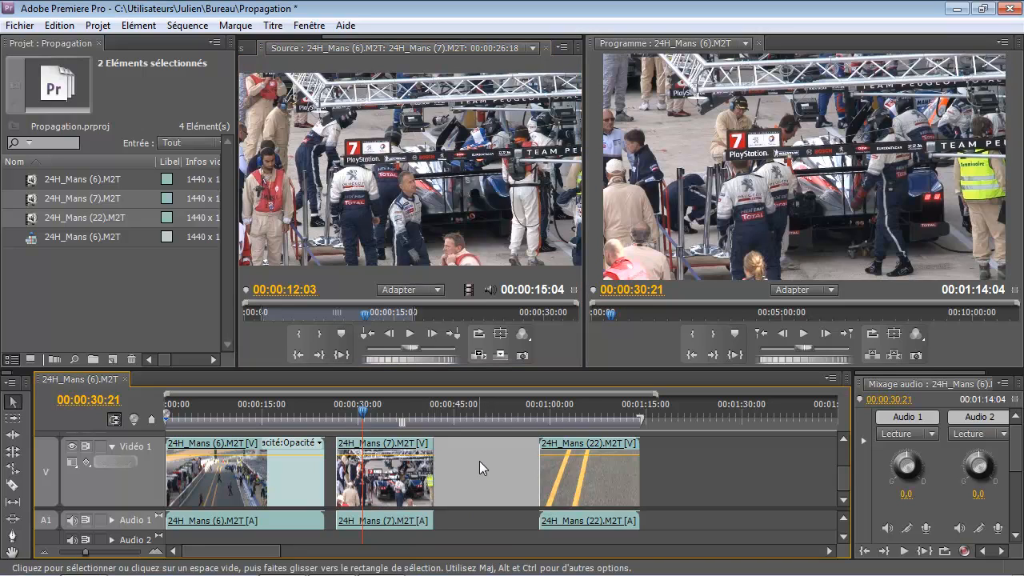
key("Delete")
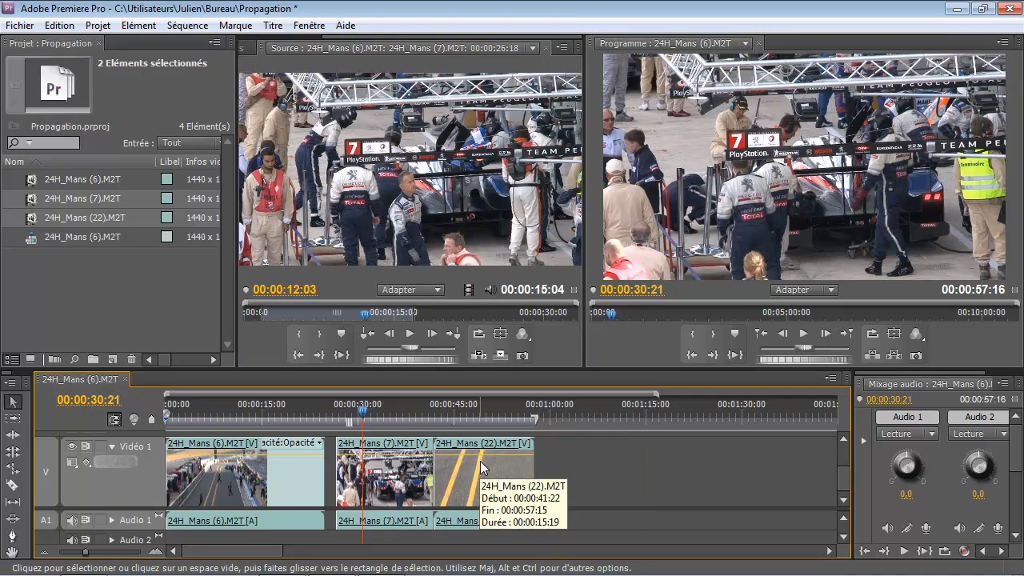
left_click_drag(331, 470, 331, 463)
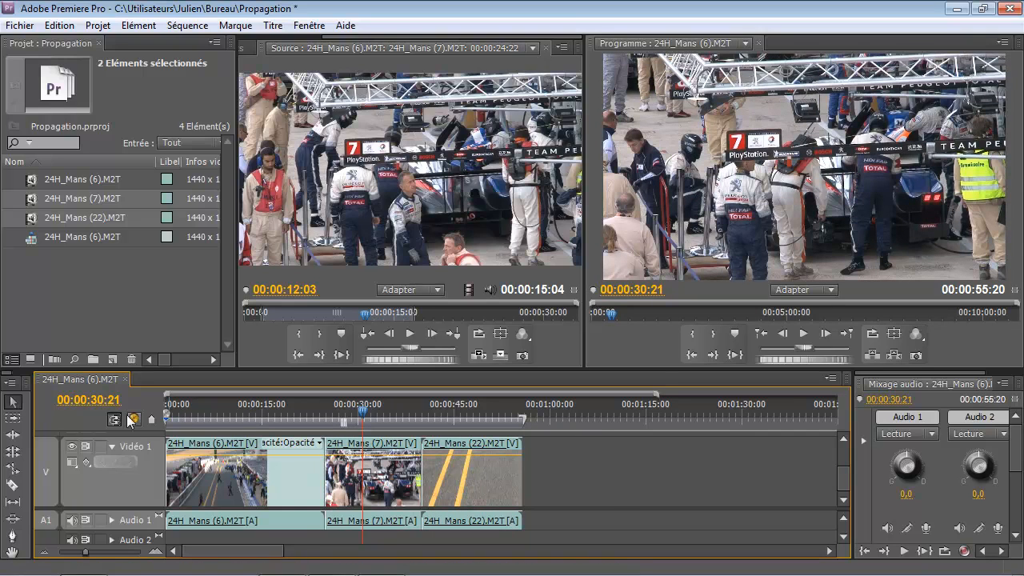
- Try to lengthen the end of the 24H_Mans (7) clip over the 24H_Mans (22) clip with the Selection tool
left_click(403, 414)
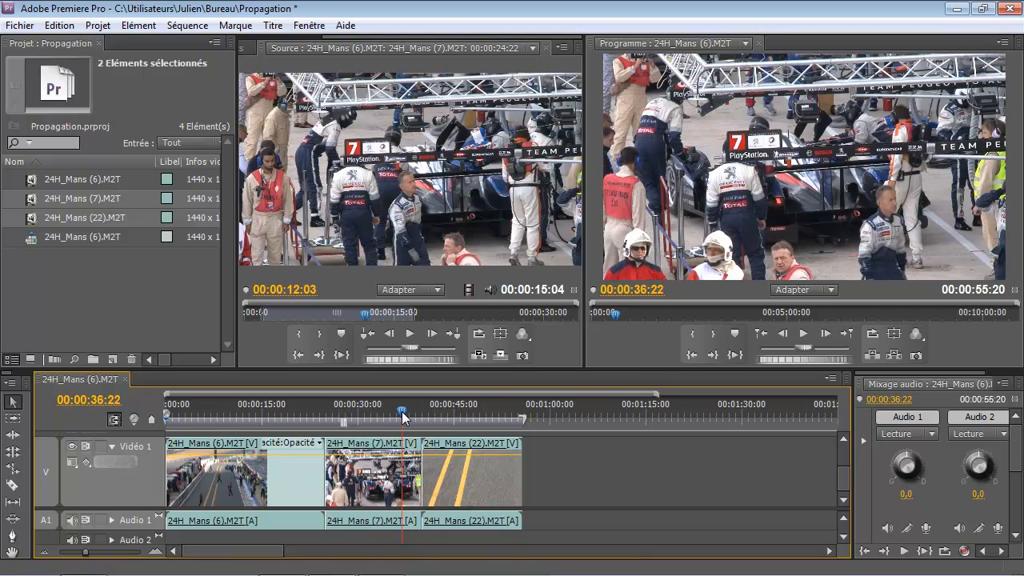
left_click(443, 166)
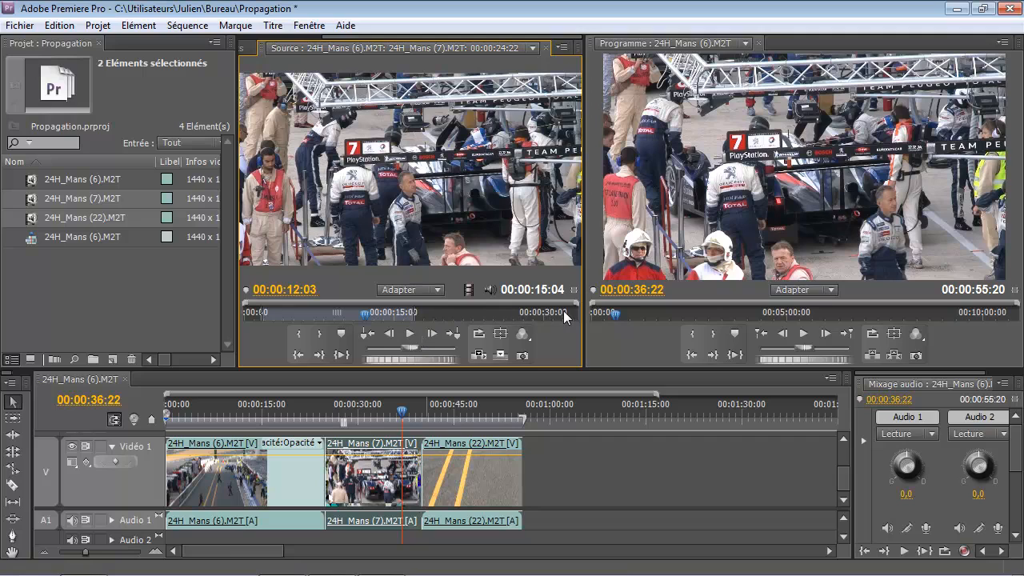
left_click(416, 470)
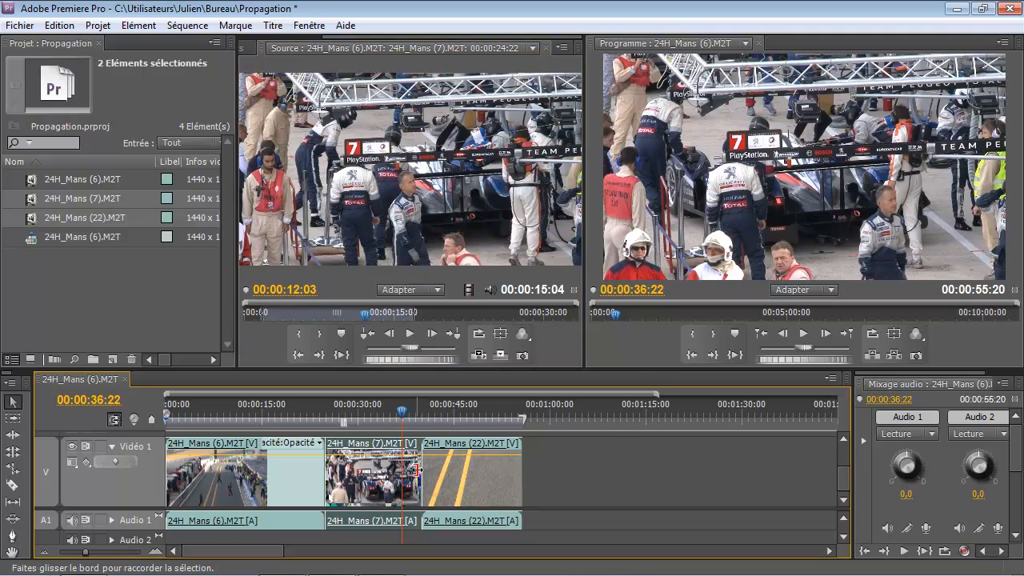
left_click_drag(417, 470, 486, 480)
left_click_drag(416, 469, 481, 480)
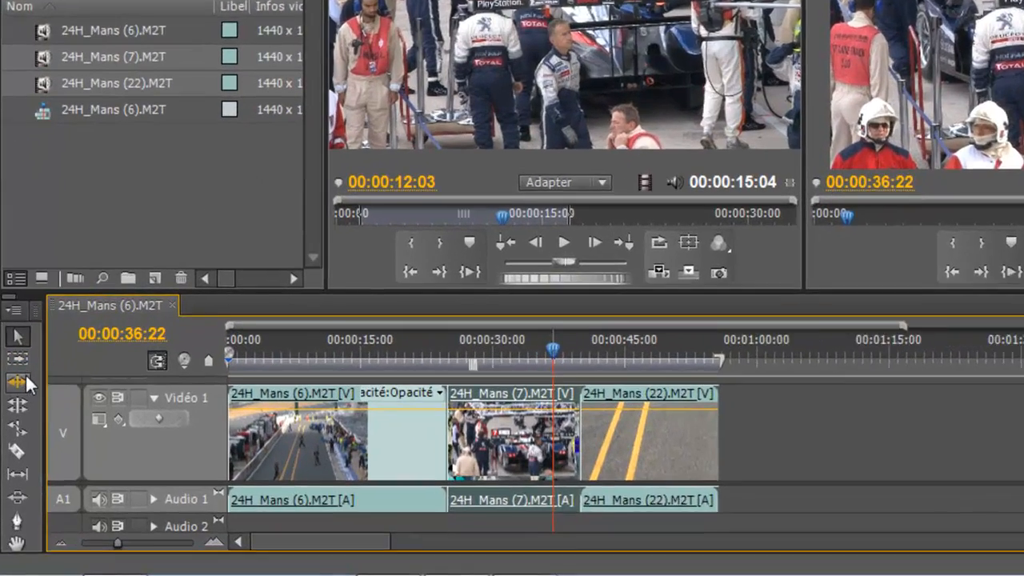
- Extend the end of the 24H_Mans (7) clip with the Propagation (ripple edit) tool to a duration of 00:00:22:23
left_click(23, 378)
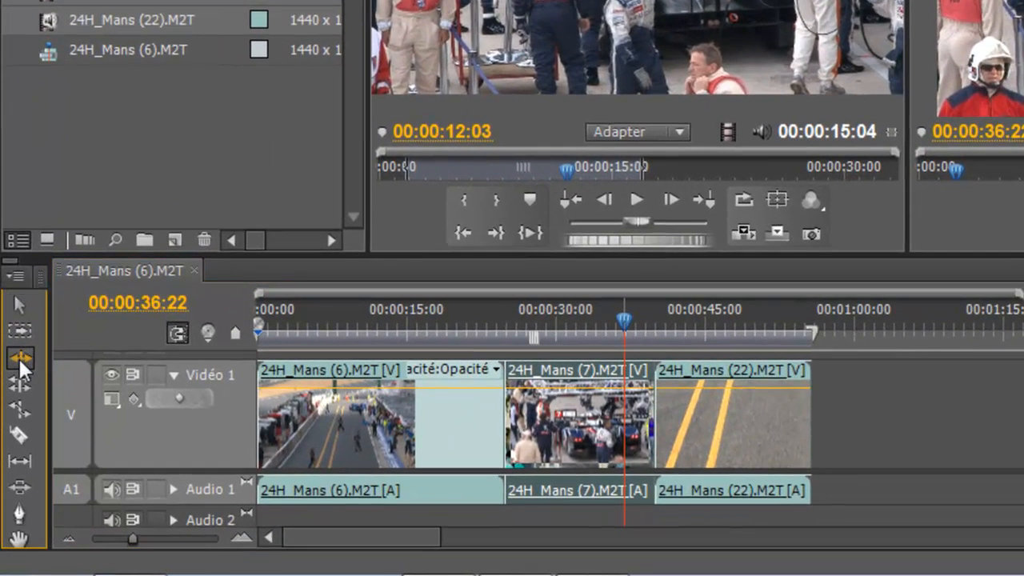
left_click_drag(624, 322, 606, 322)
left_click(641, 320)
key("=")
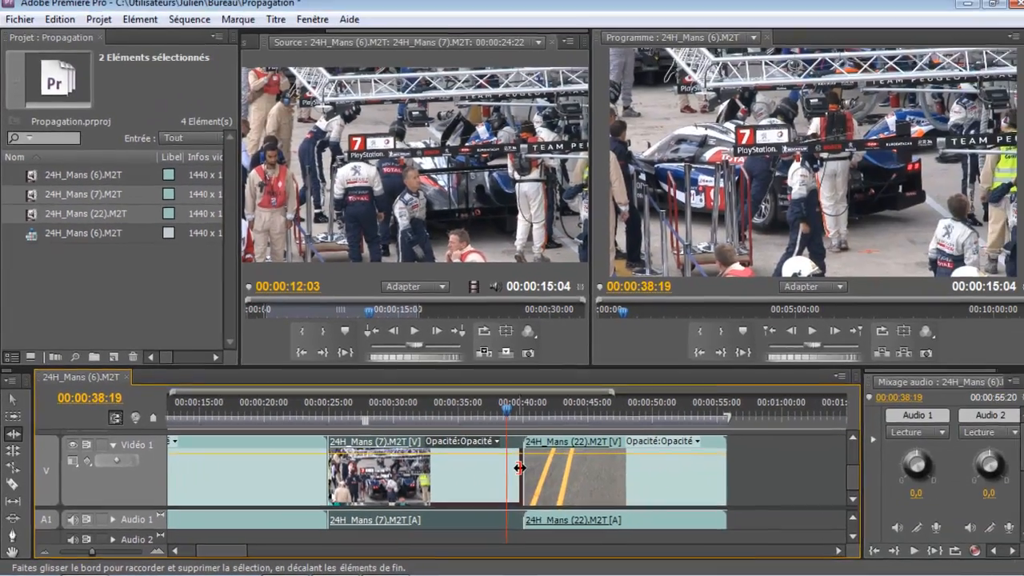
left_click_drag(797, 410, 827, 412)
left_click_drag(532, 468, 587, 467)
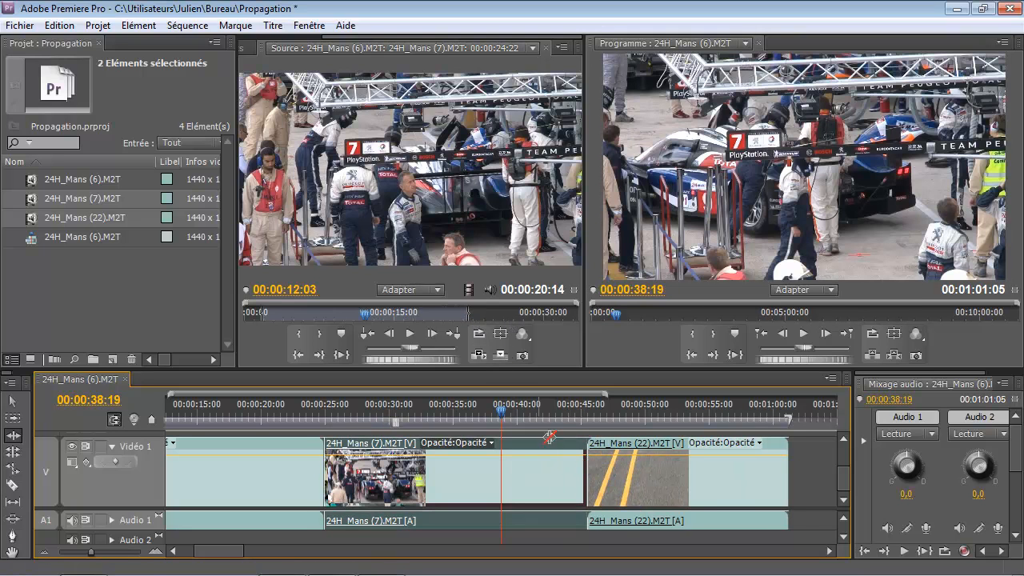
left_click_drag(588, 479, 613, 476)
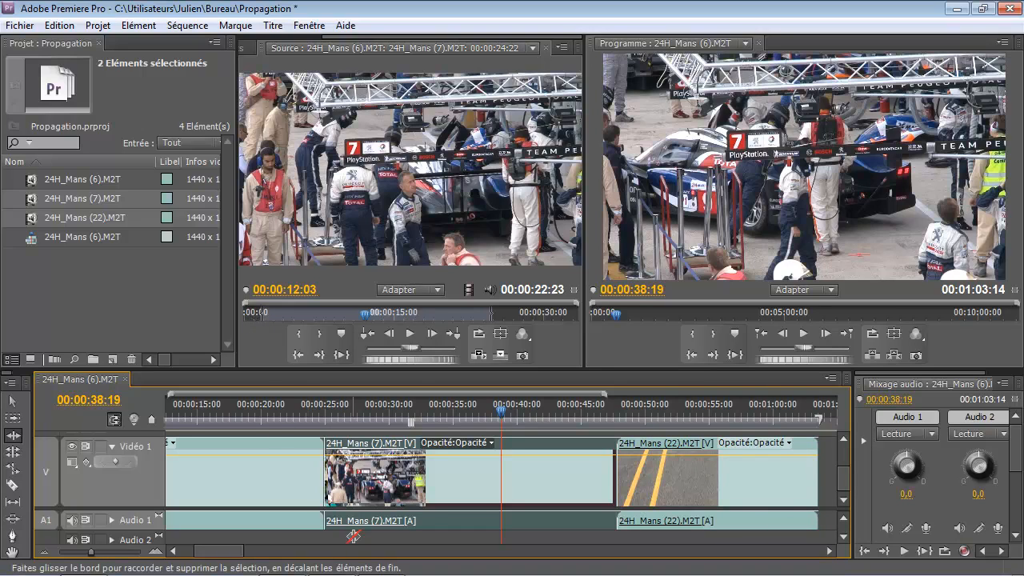
- Ripple-trim the start of the 24H_Mans (7) clip to a duration of 00:00:16:12
left_click(285, 315)
left_click_drag(286, 317, 328, 316)
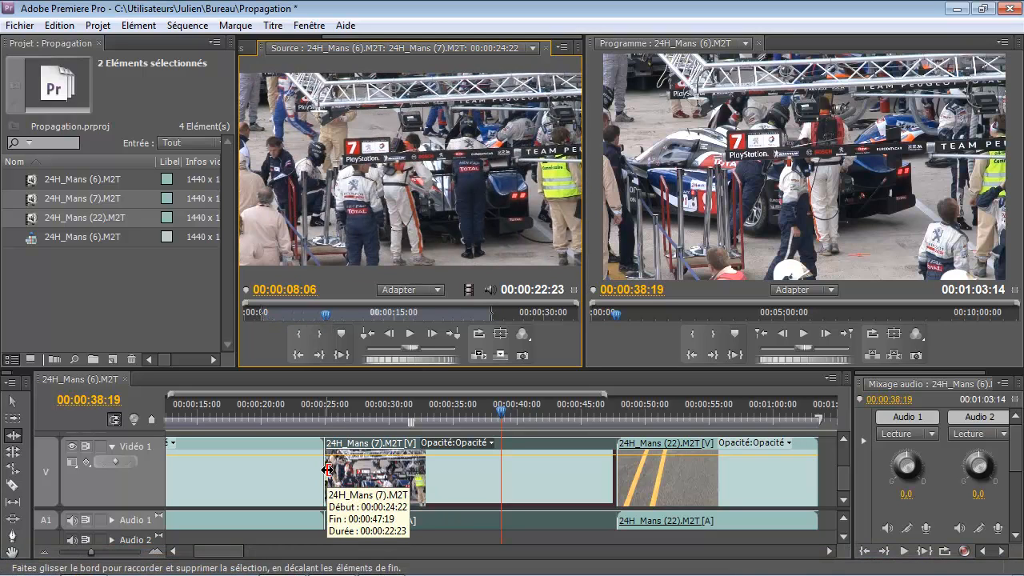
left_click_drag(328, 469, 414, 462)
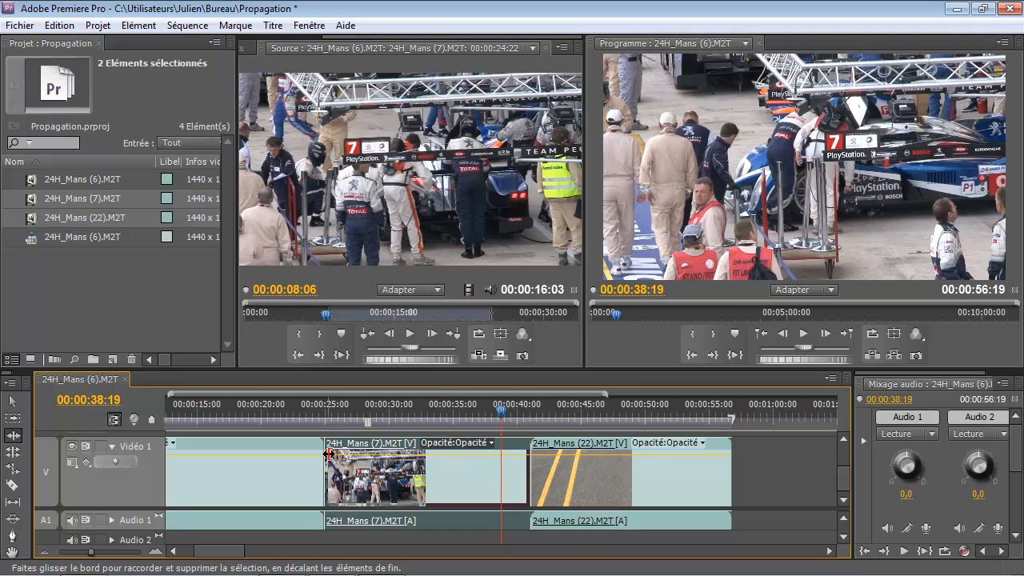
left_click_drag(328, 454, 306, 447)
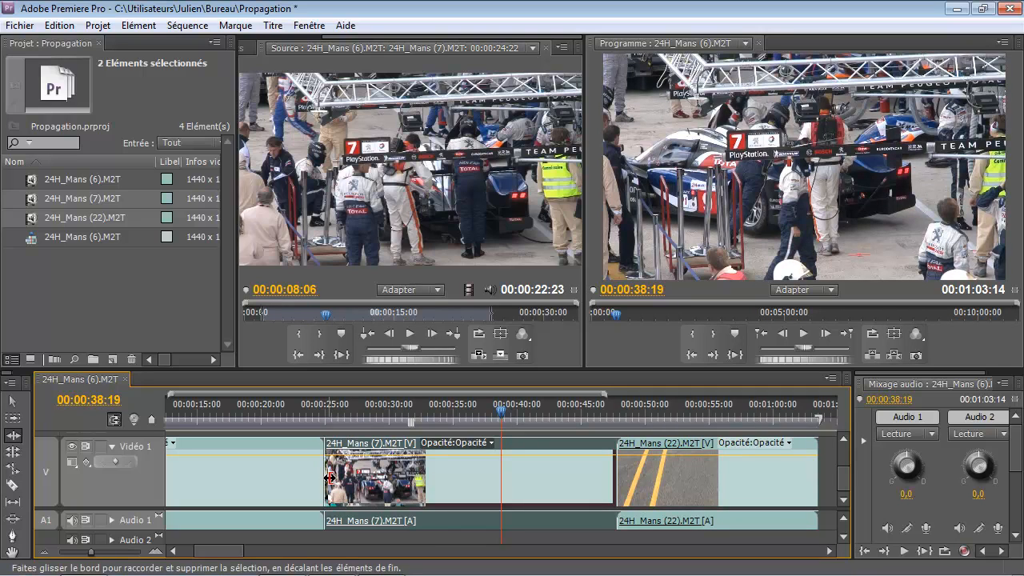
left_click_drag(329, 478, 412, 476)
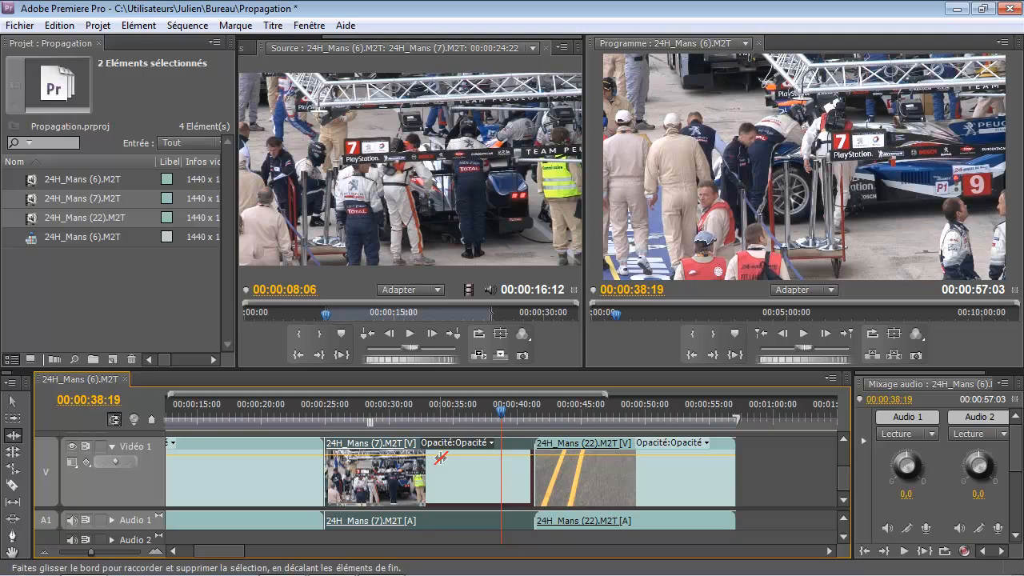
- Move the playhead to 00:00:33:17 and try to lengthen the end of the 24H_Mans (7) clip with the Selection tool
key("v")
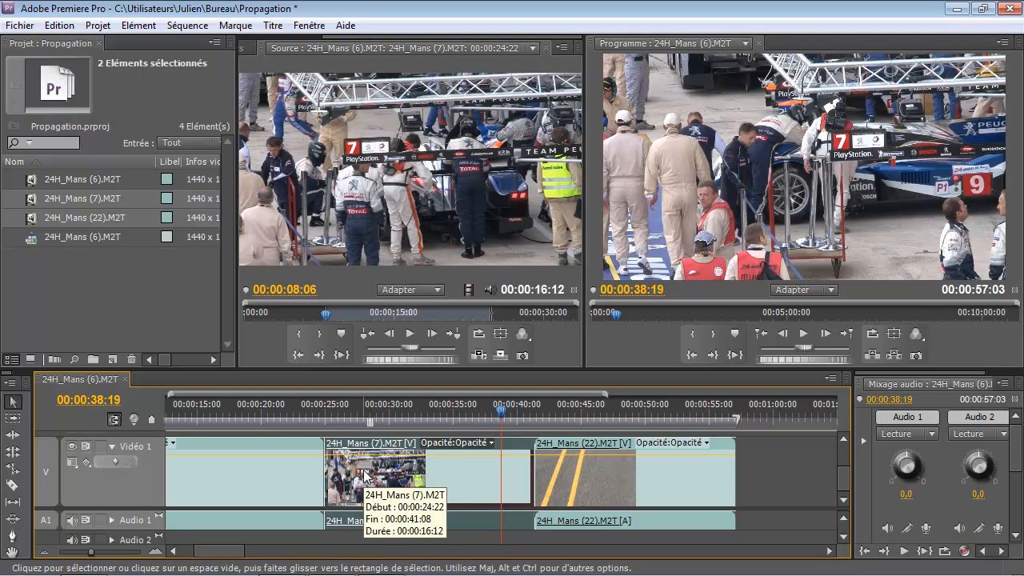
left_click(436, 412)
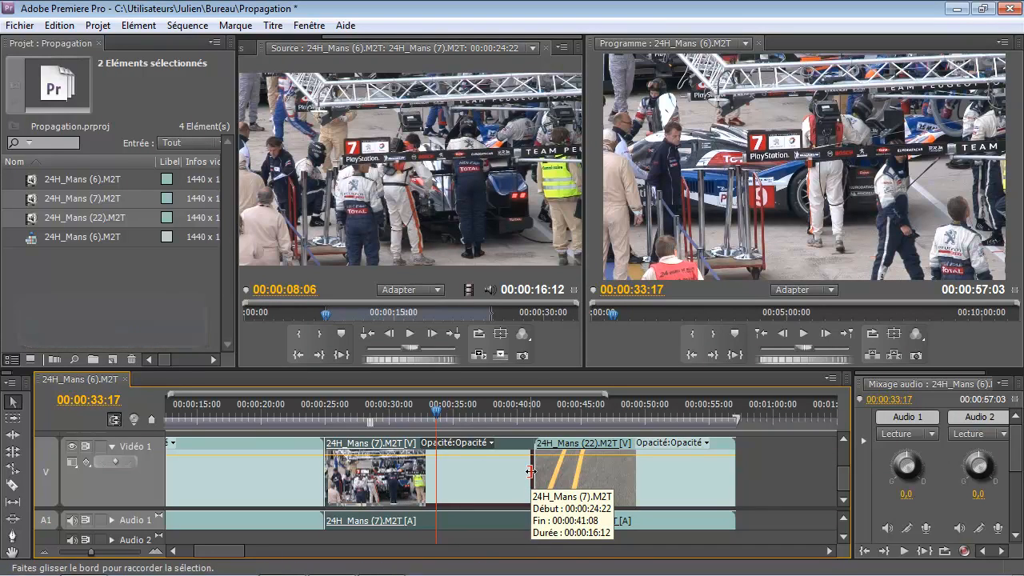
key("ctrl")
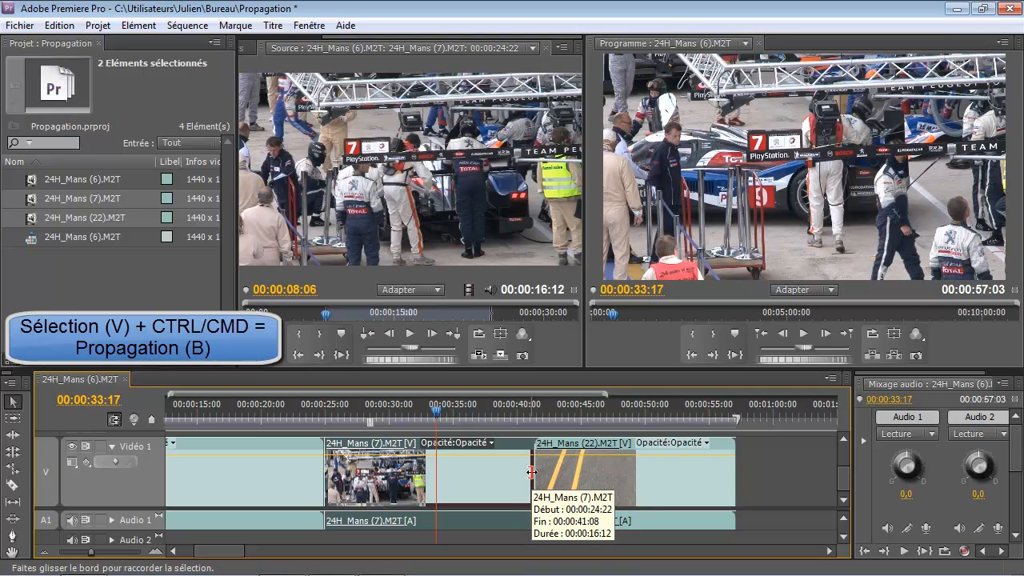
left_click_drag(529, 472, 568, 452)
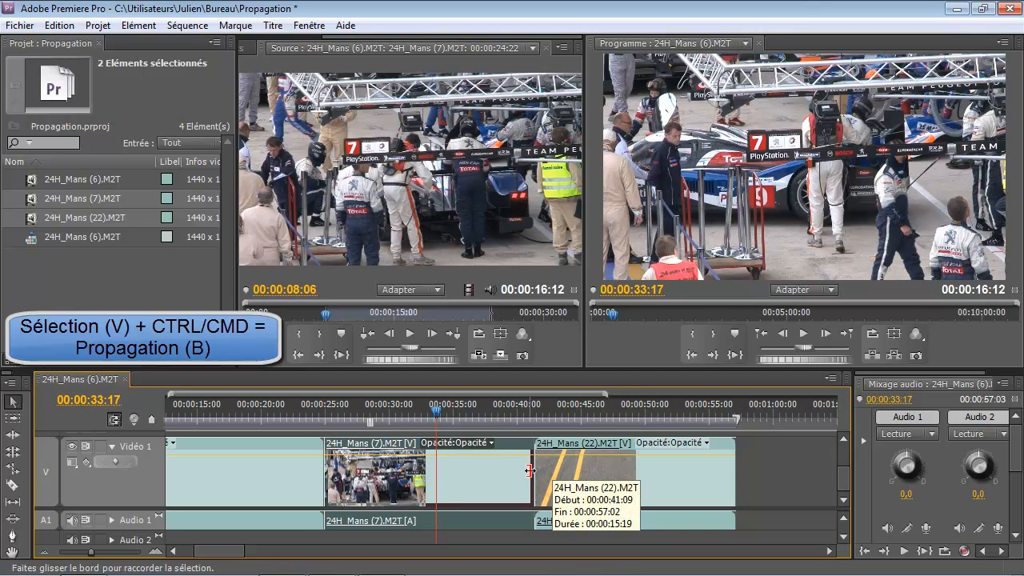
- Ripple-extend the end of the 24H_Mans (7) clip to a duration of 00:00:19:15 using the Selection tool's temporary Propagation mode
key("ctrl")
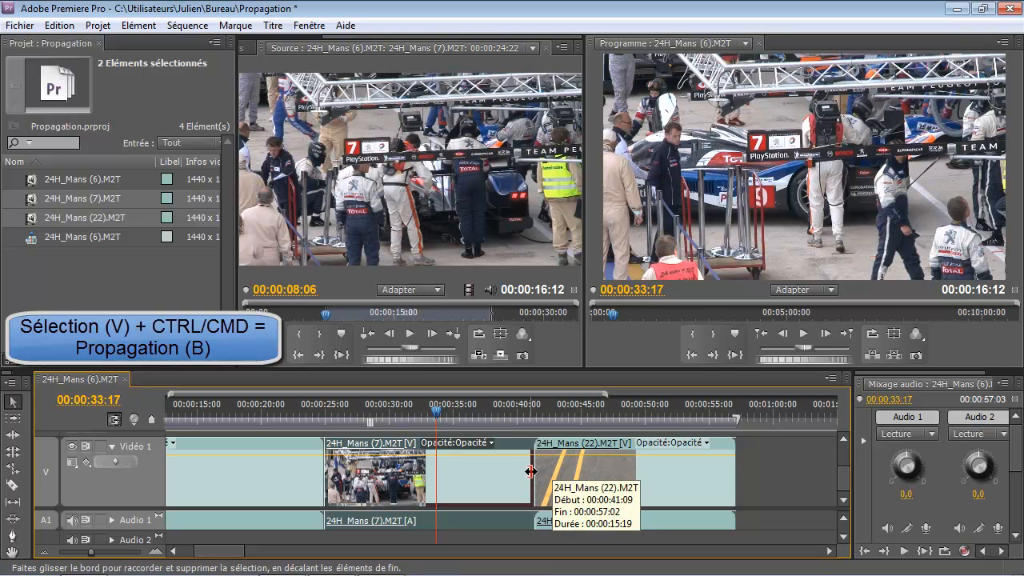
left_click_drag(531, 470, 595, 469)
left_click_drag(611, 468, 570, 468)
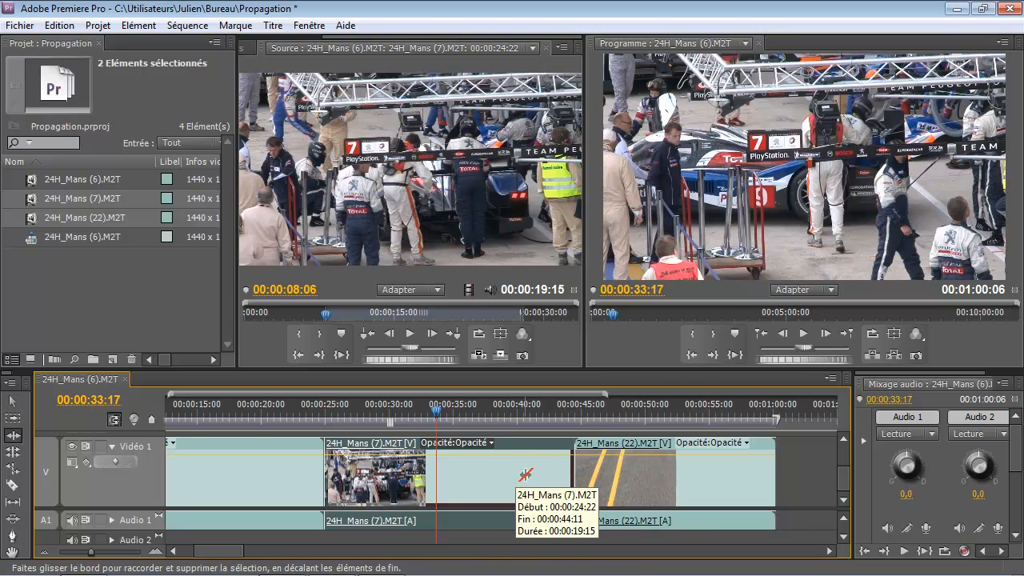
- Shorten the end of the 24H_Mans (7) clip to a duration of 00:00:06:06 with the Propagation tool and move the playhead to 00:00:27:24
left_click(13, 437)
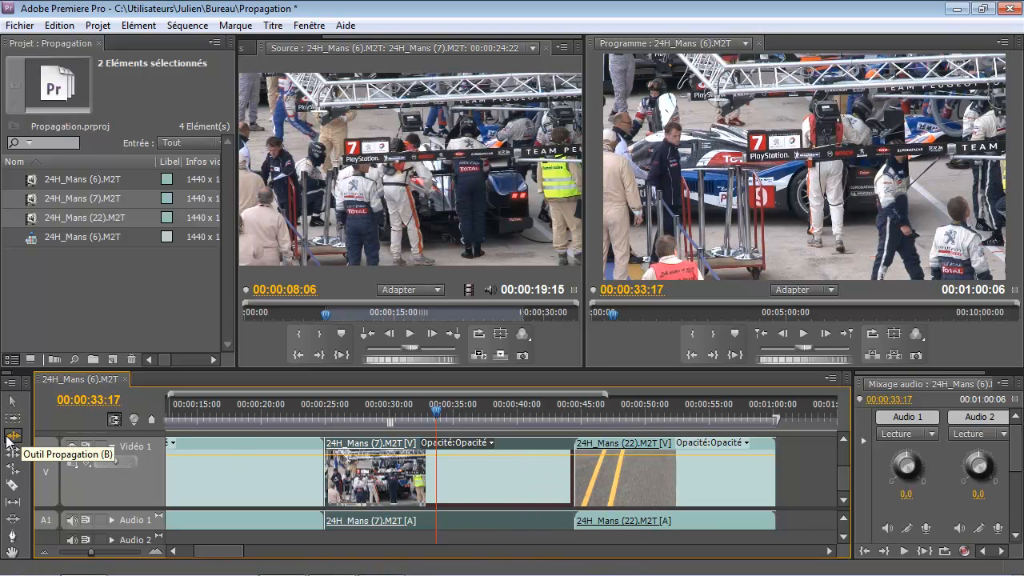
left_click_drag(572, 471, 402, 473)
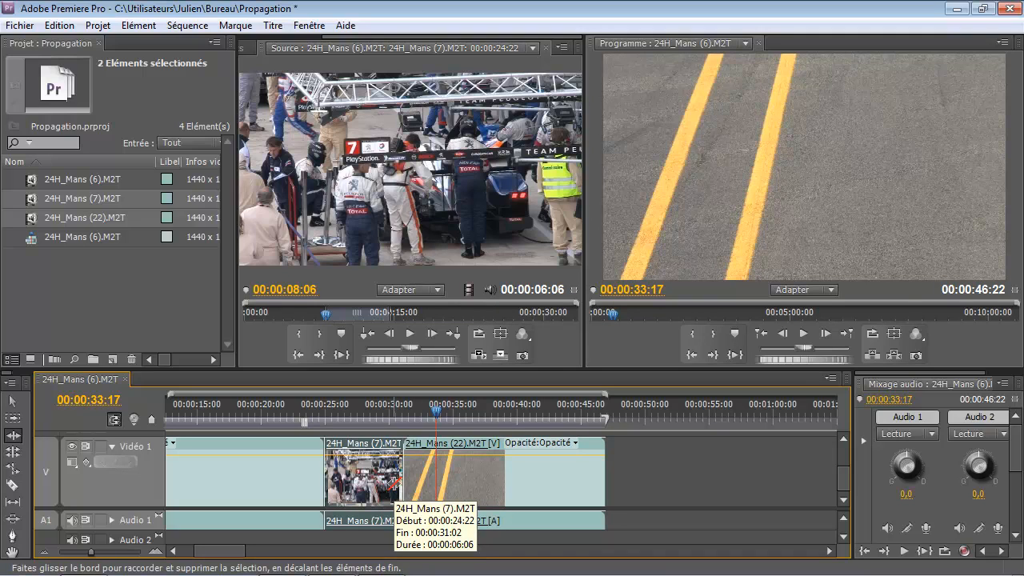
key("v")
left_click(364, 413)
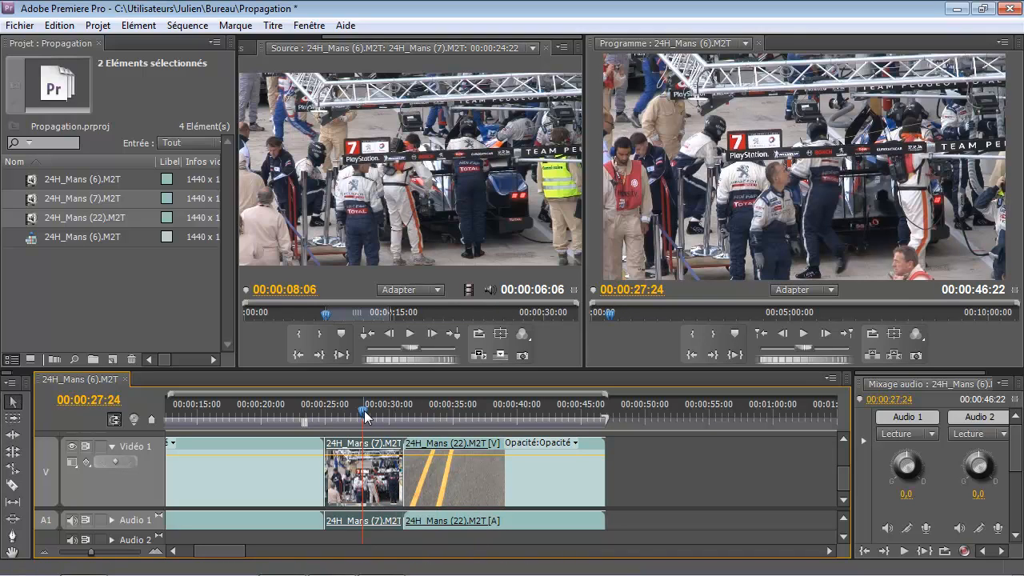
- Open the 24H_Mans (7) clip in the Source monitor and ripple-extend its start to a duration of 00:00:10:01
double_click(373, 470)
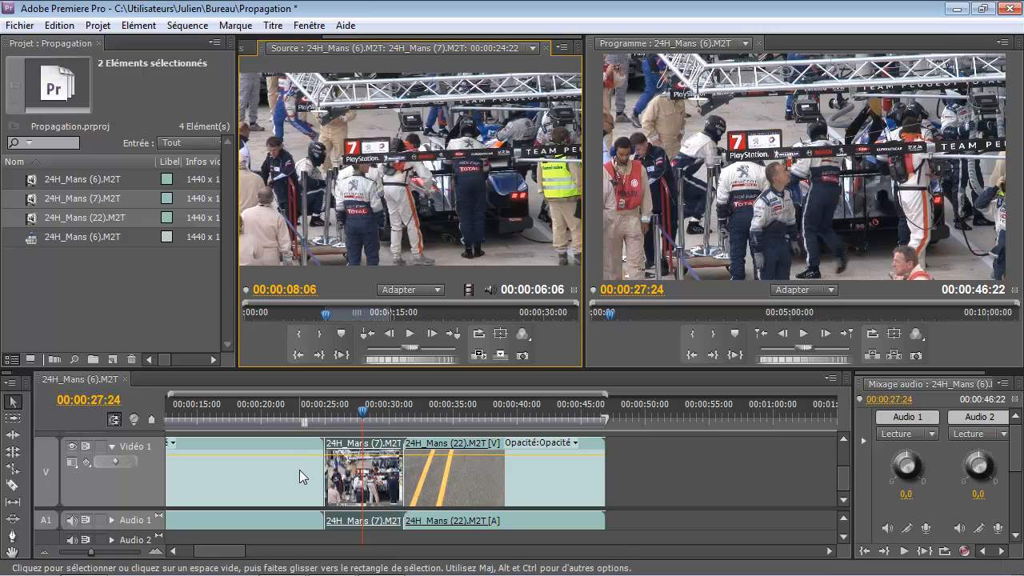
left_click(14, 437)
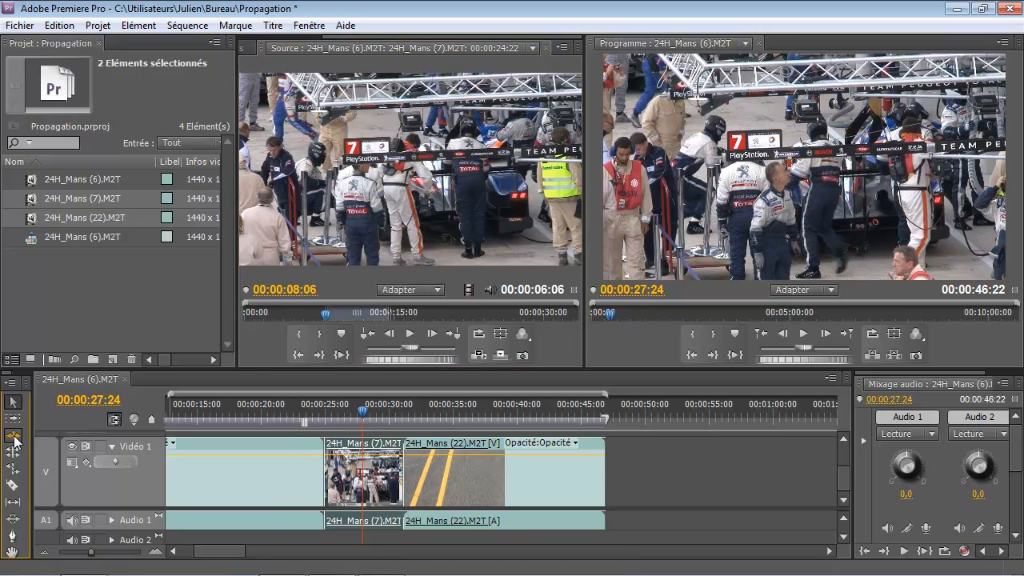
left_click(330, 476)
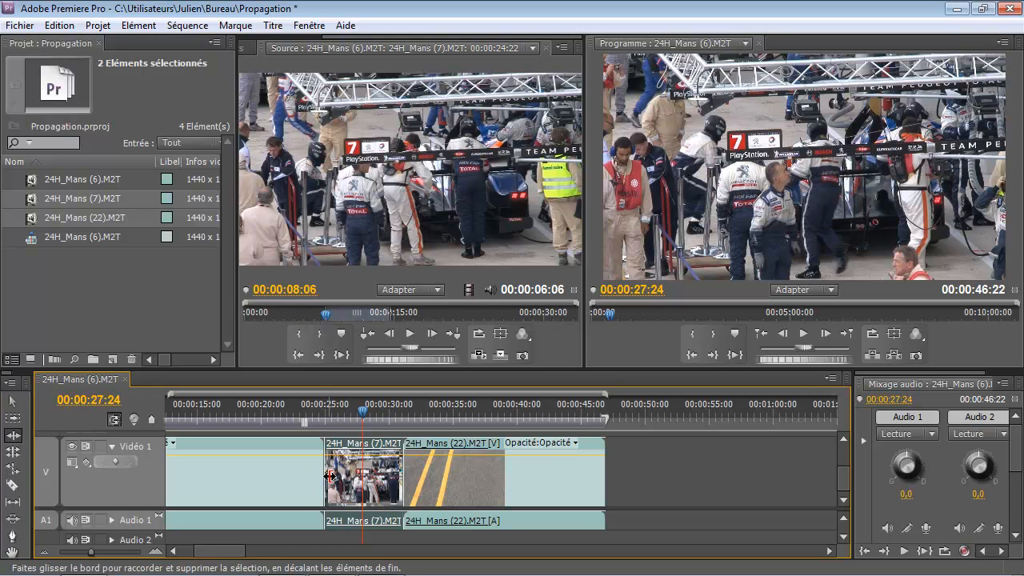
left_click_drag(330, 476, 276, 476)
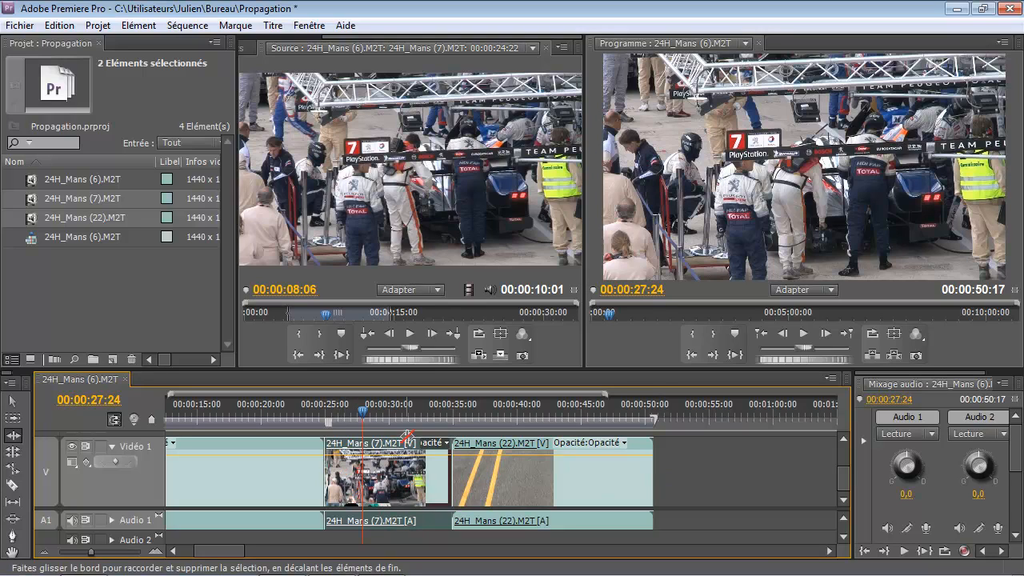
- With the playhead at 00:00:30:09, trim the end and start of the 24H_Mans (7) clip with the Selection tool and undo the trims
key("v")
left_click(394, 410)
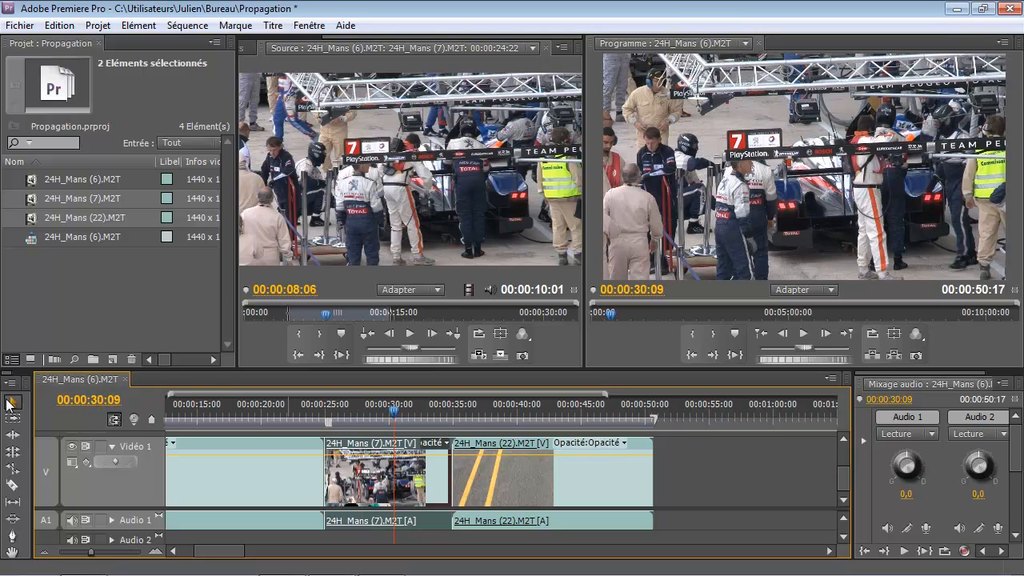
left_click(12, 435)
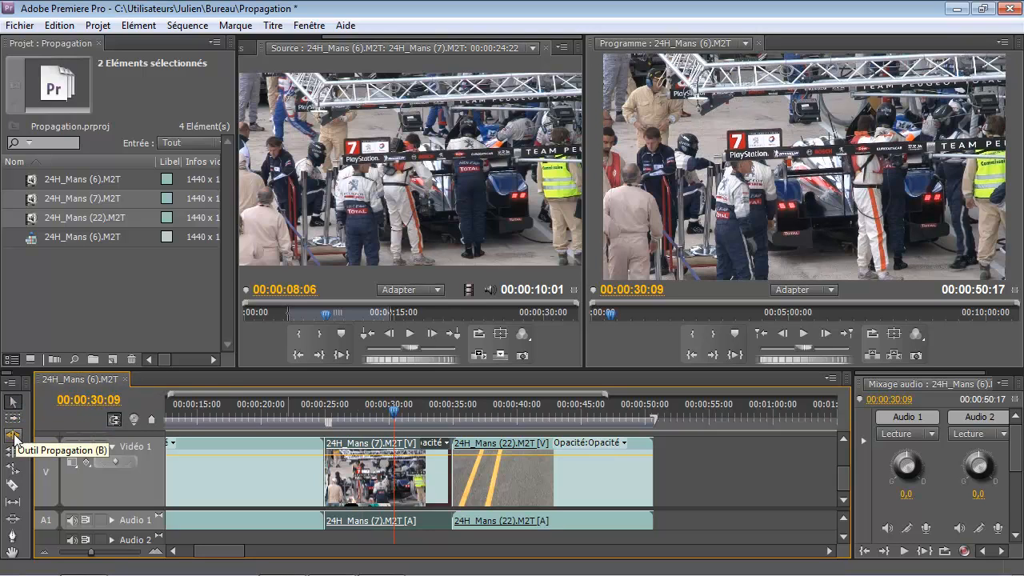
left_click(13, 402)
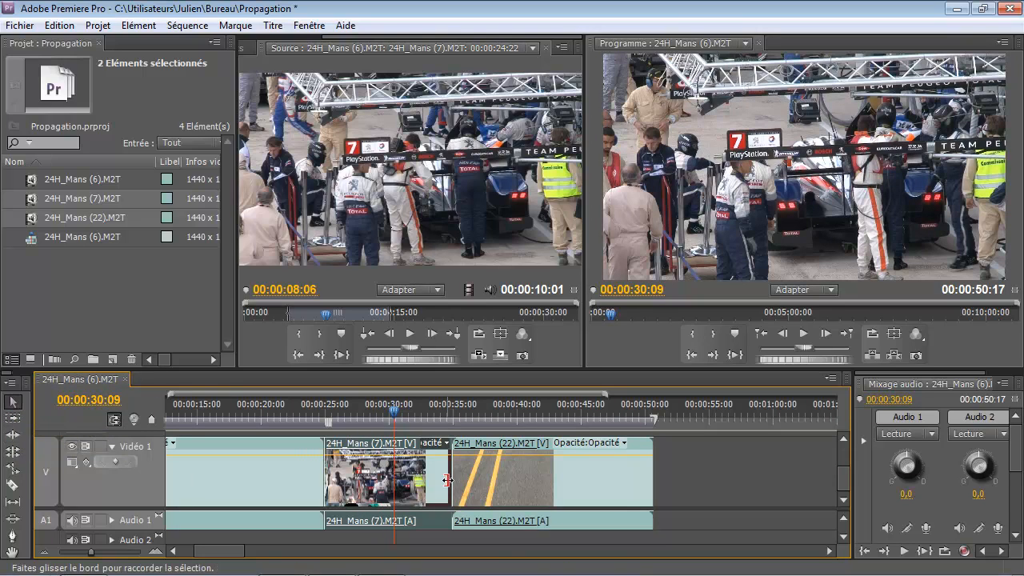
left_click_drag(448, 478, 426, 478)
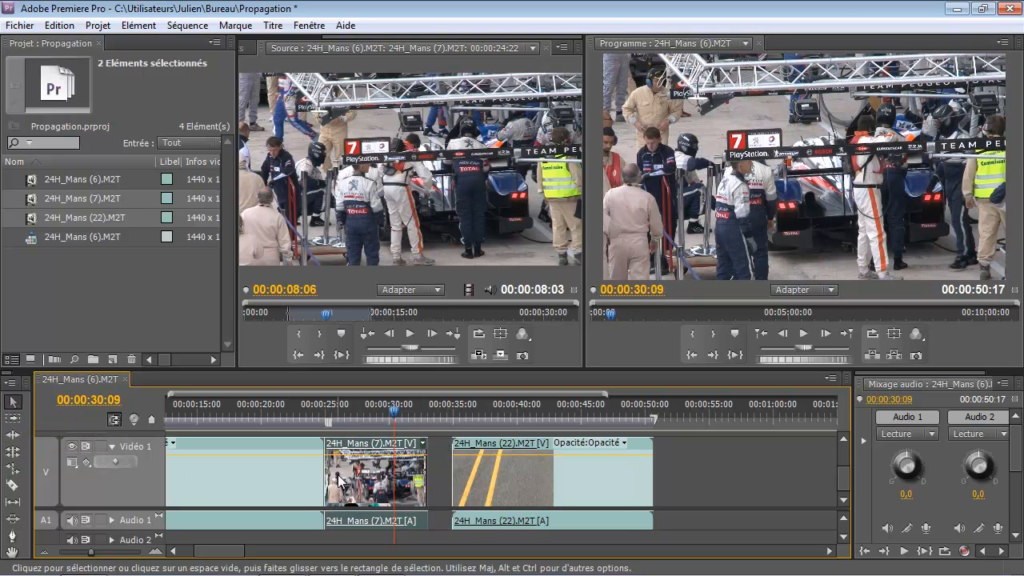
left_click_drag(328, 475, 347, 474)
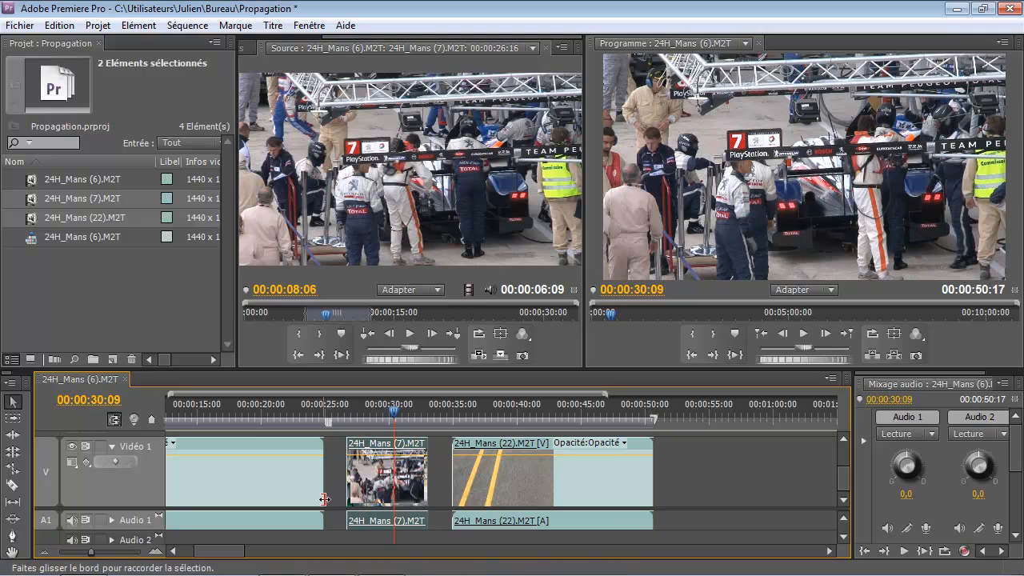
left_click_drag(346, 479, 332, 483)
key("ctrl+z")
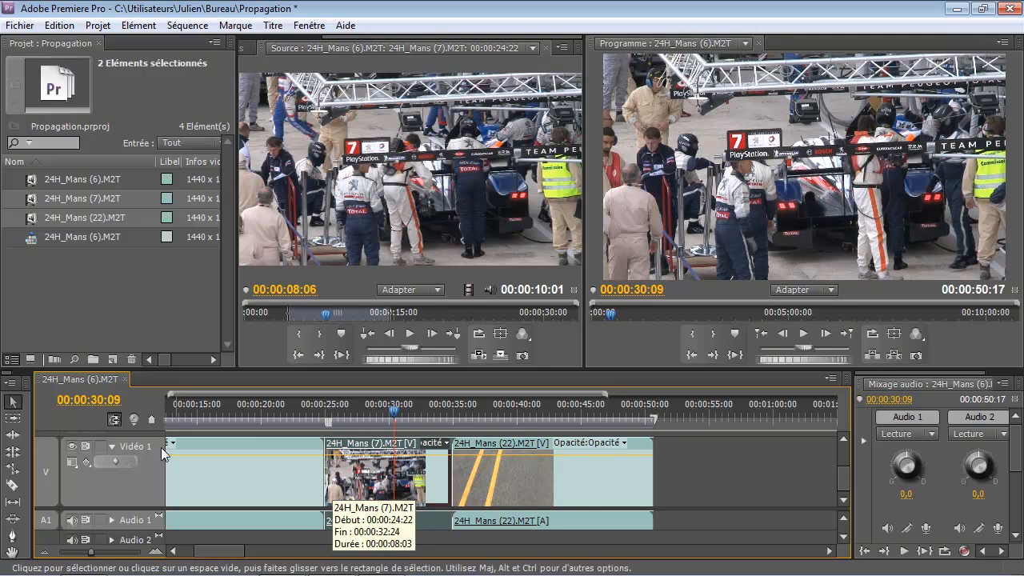
- Ripple-trim the end of the 24H_Mans (7) clip to a duration of 00:00:08:18 and its start to a duration of 00:00:07:07
left_click(14, 434)
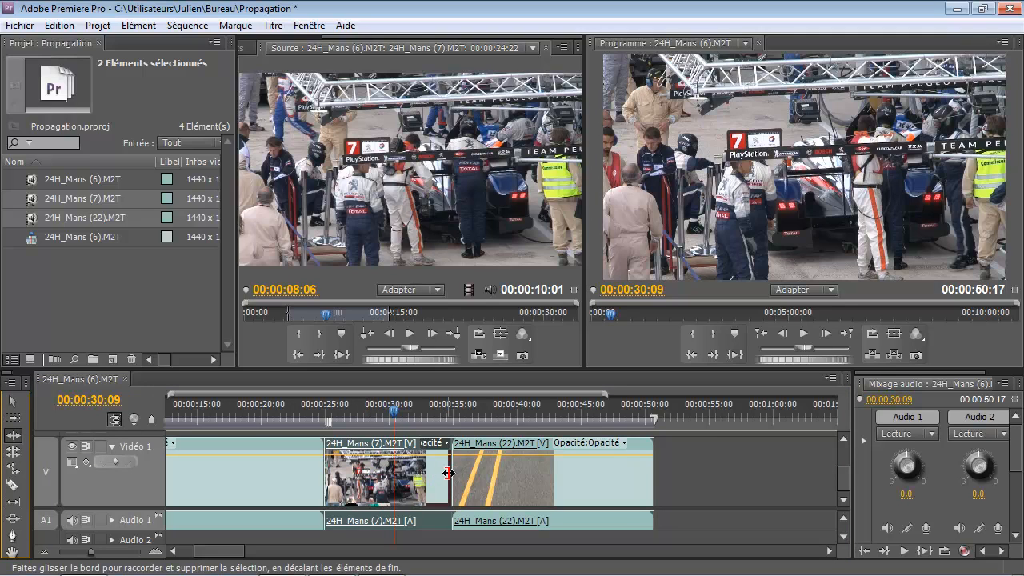
left_click_drag(448, 473, 431, 473)
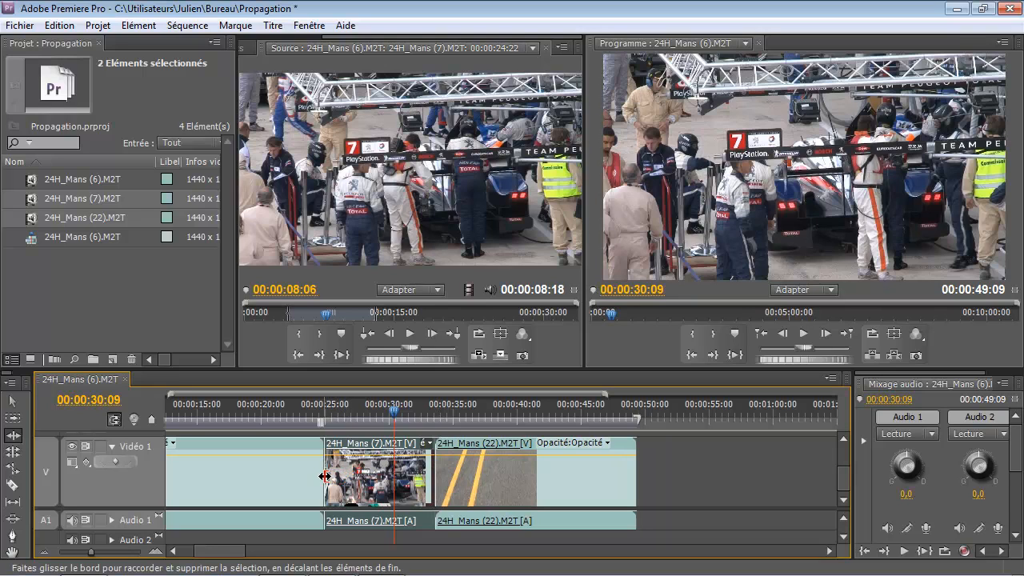
left_click_drag(328, 476, 342, 476)
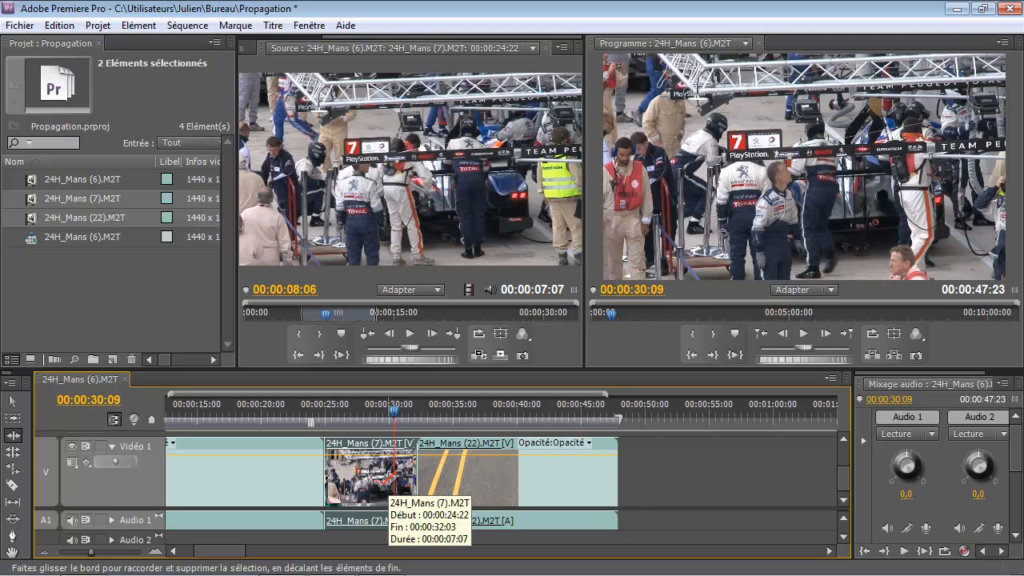
- Check the Selection tool's temporary Propagation mode at the end of the 24H_Mans (7) clip and move the playhead to 00:00:29:23
key("v")
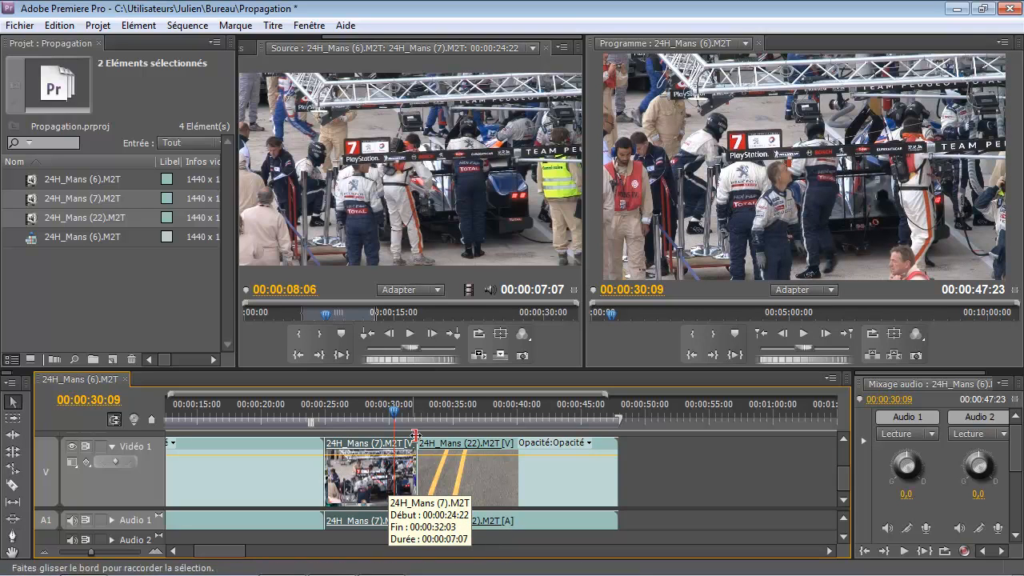
left_click(372, 409)
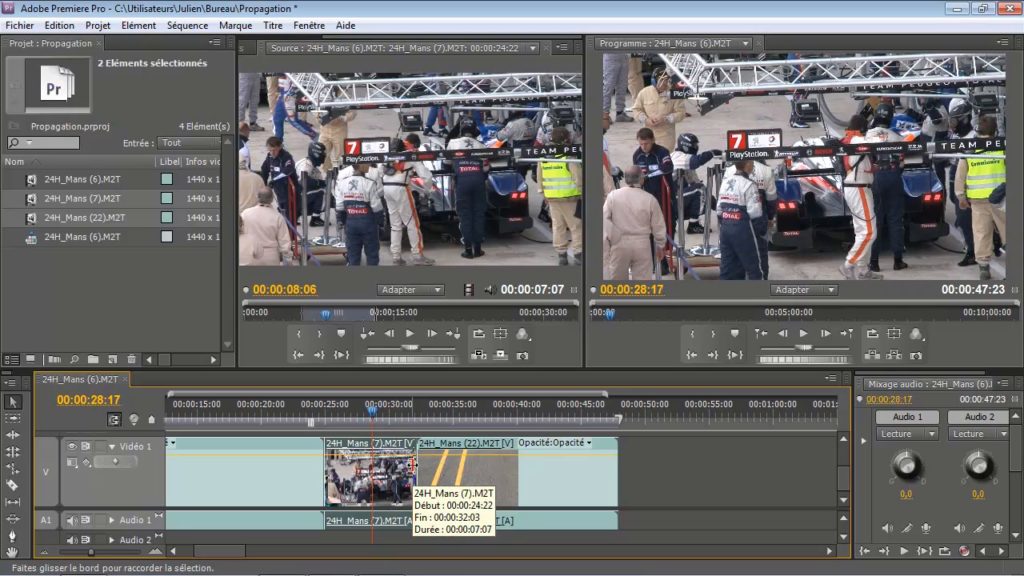
key("ctrl")
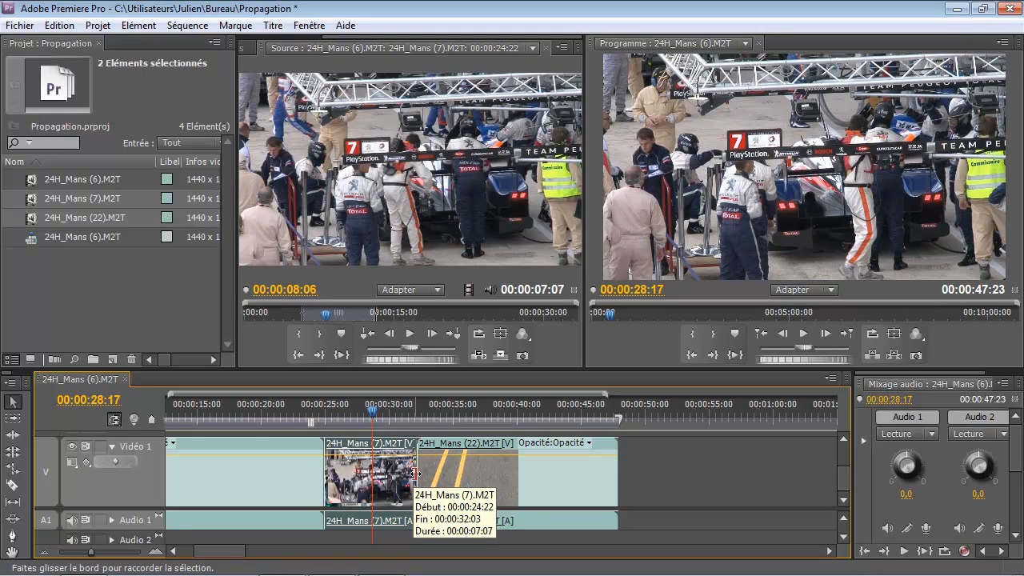
key("ctrl")
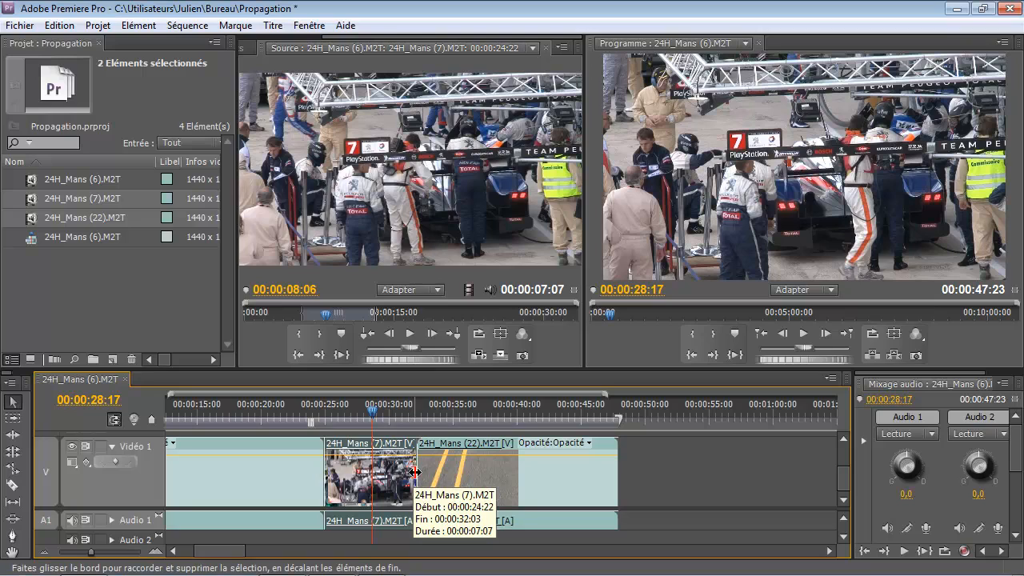
left_click(389, 413)
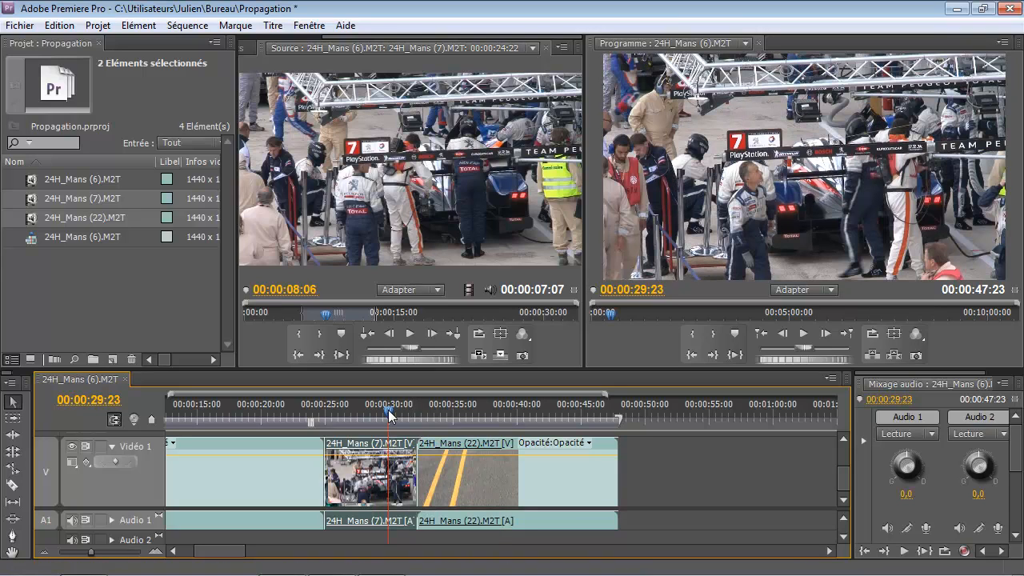